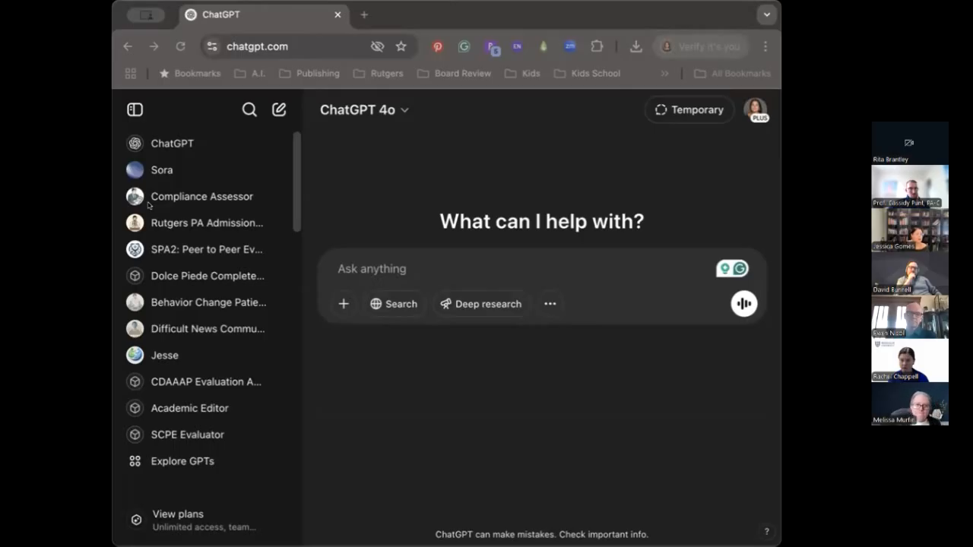
# Open the Difficult News Communicator GPT and start a voice conversation with the virtual patient
pyautogui.click(210, 328)
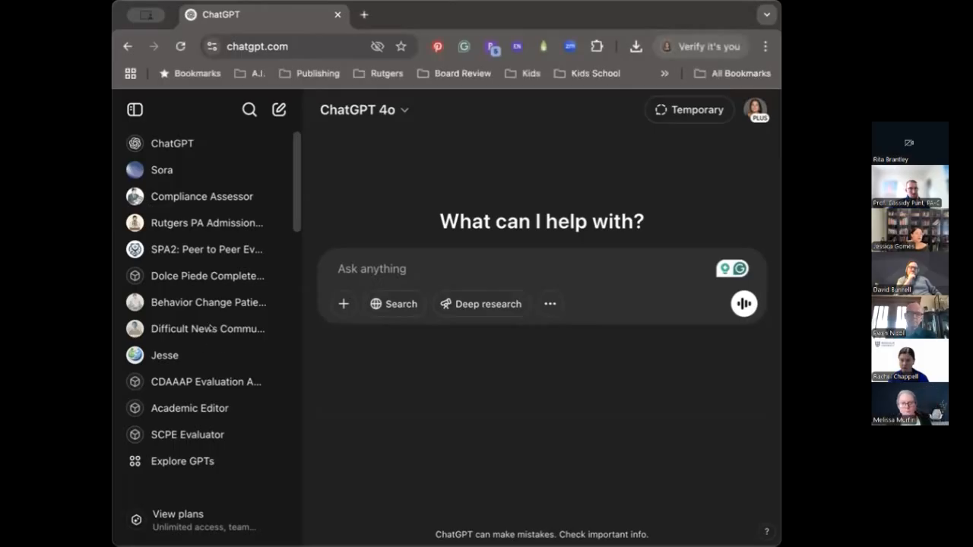
pyautogui.click(210, 328)
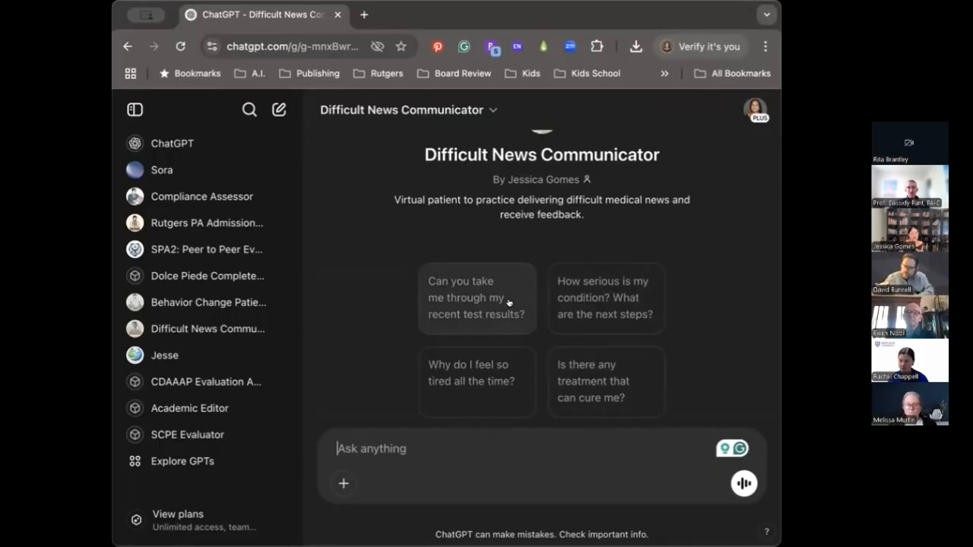
pyautogui.click(744, 485)
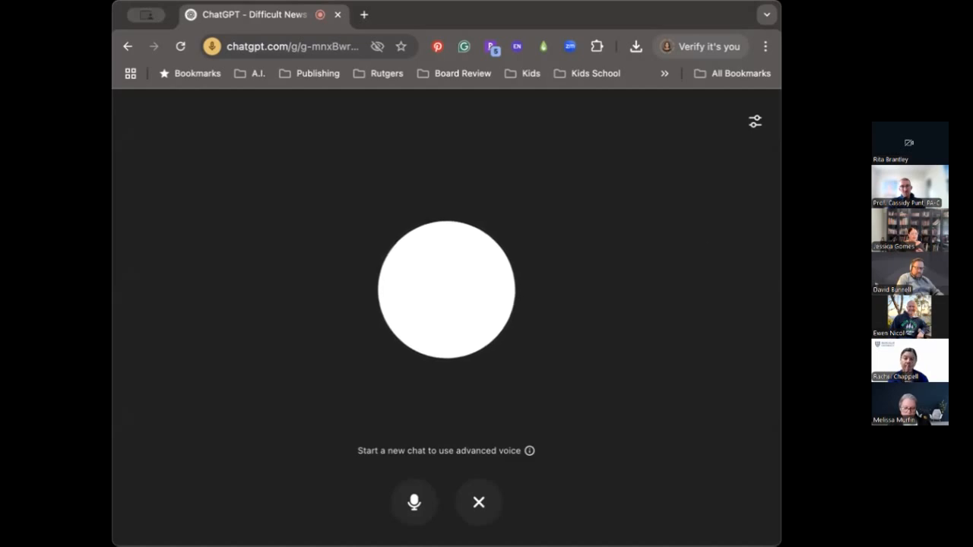
# End the voice conversation and review its transcript down to the virtual patient's last reply
pyautogui.click(466, 502)
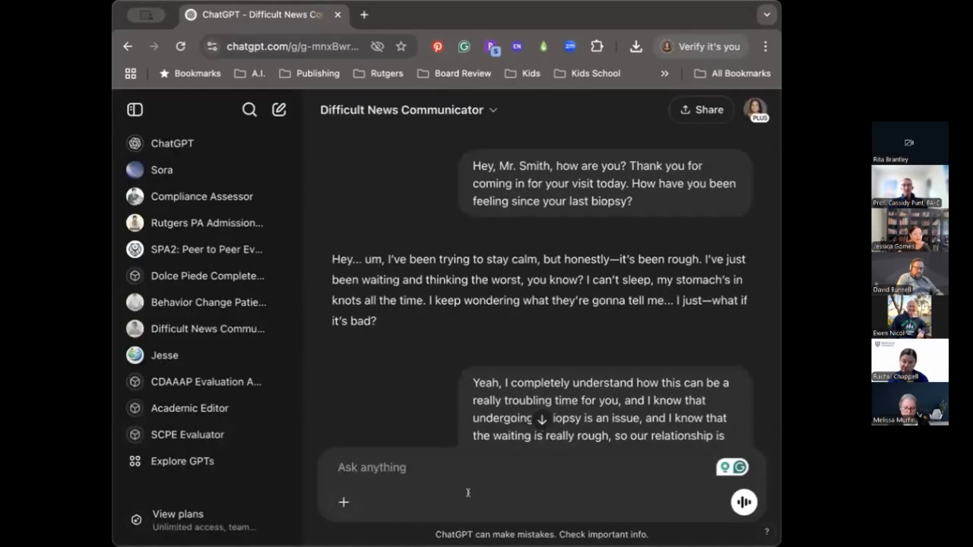
pyautogui.scroll(-10, 577, 196)
pyautogui.scroll(1, 590, 224)
pyautogui.scroll(-1, 587, 225)
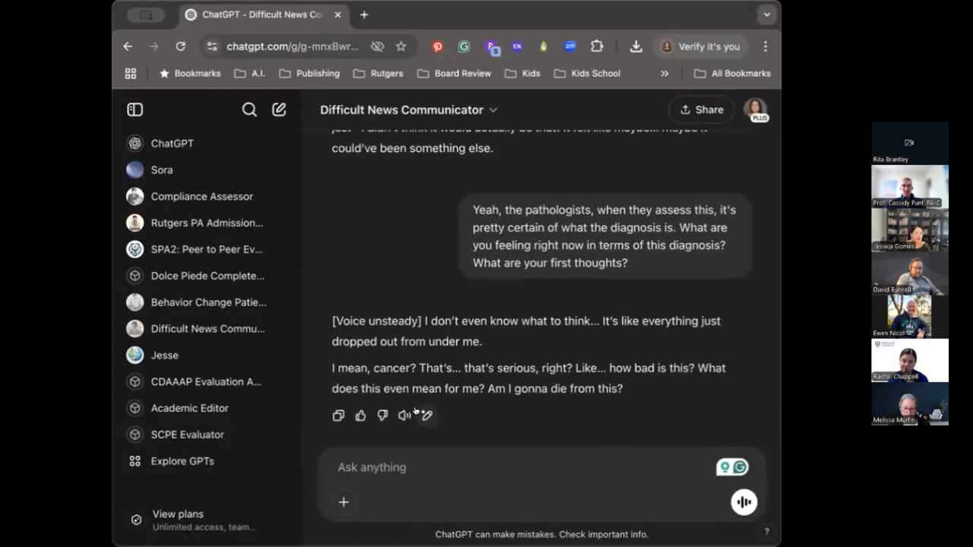
pyautogui.click(418, 454)
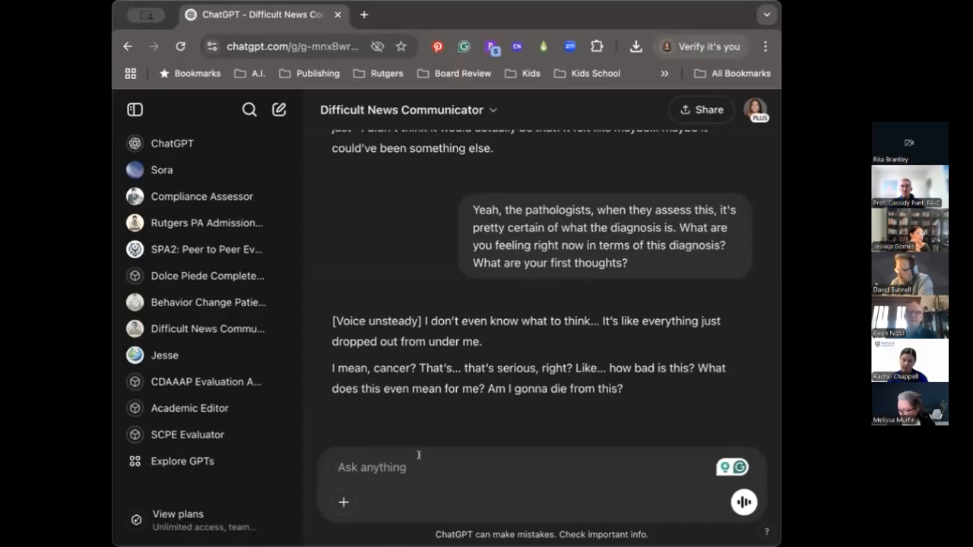
pyautogui.click(419, 456)
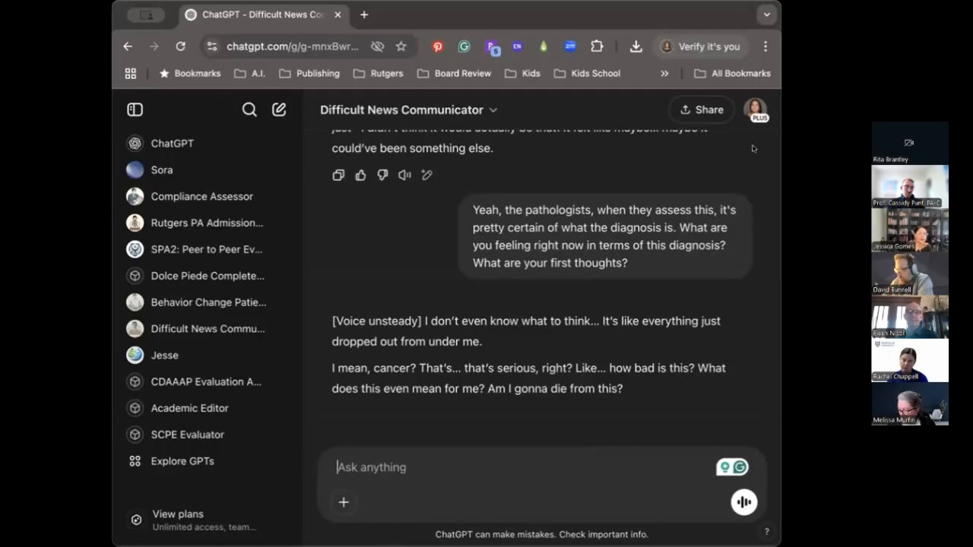
# Go to the account's own GPTs and start creating a new GPT
pyautogui.click(755, 109)
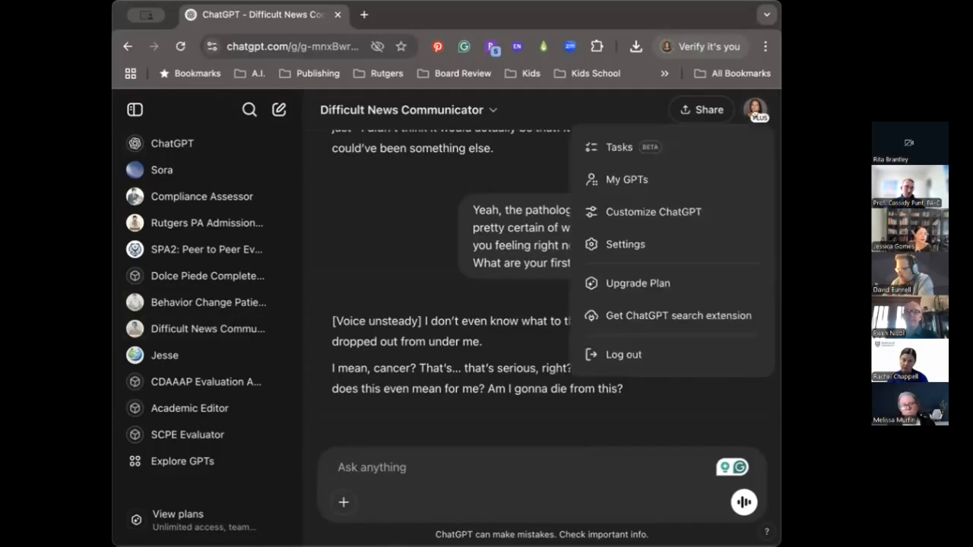
pyautogui.click(637, 179)
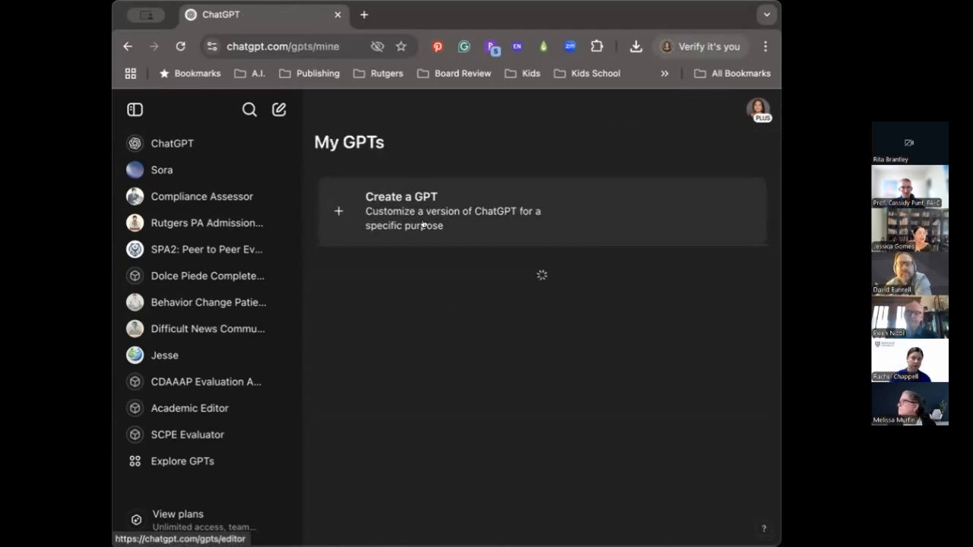
pyautogui.click(424, 223)
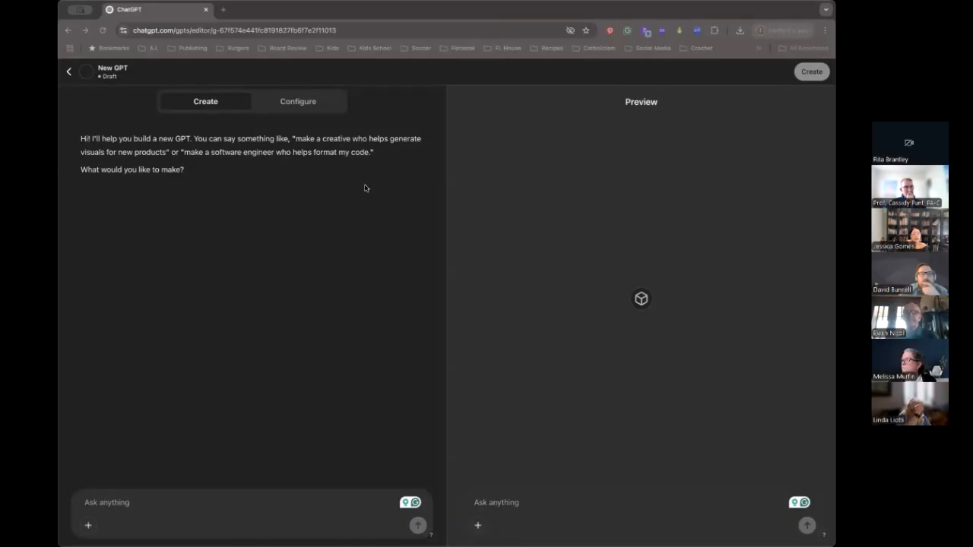
# Send the GPT builder the request "Walk through generating a GPT"
pyautogui.click(102, 503)
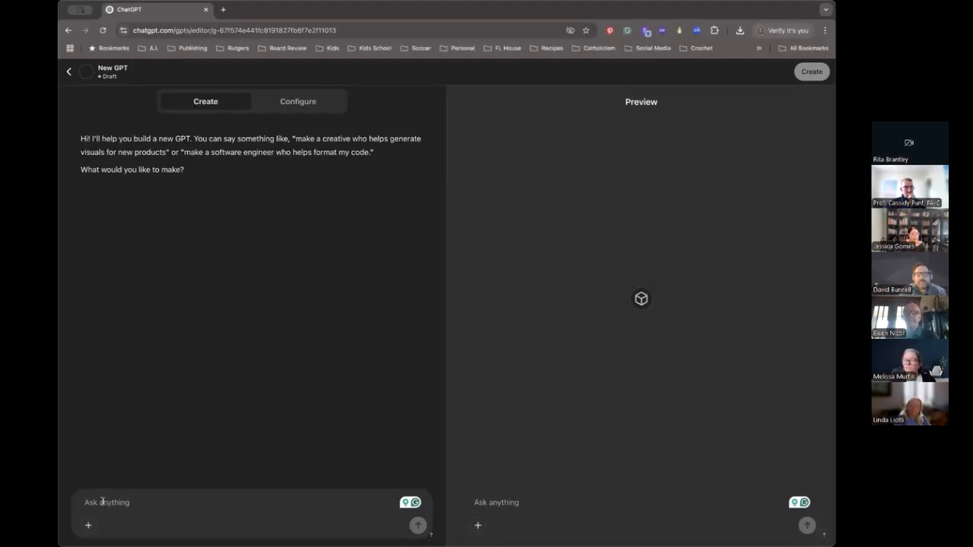
pyautogui.write('Walk through')
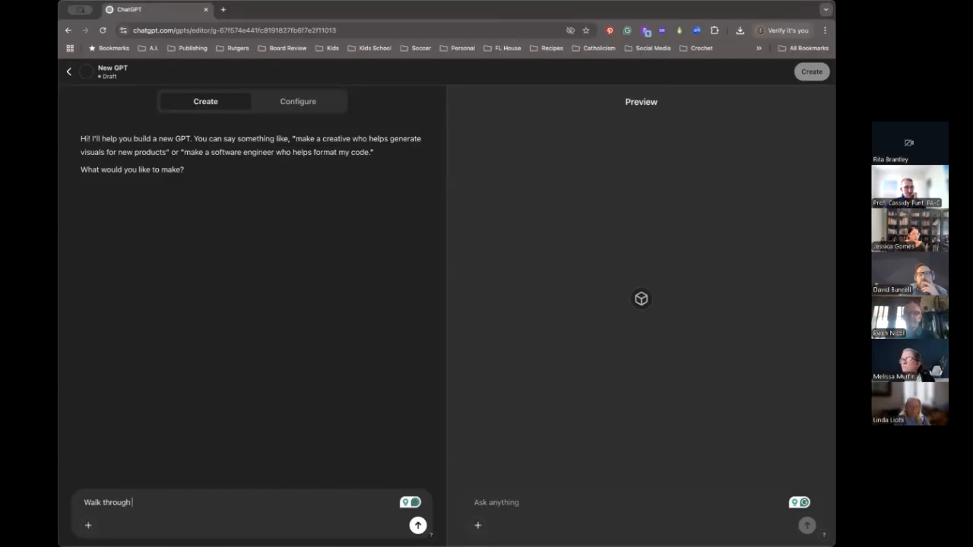
pyautogui.write('  gener')
pyautogui.write('ating a ')
pyautogui.write('GP')
pyautogui.write('T')
pyautogui.press('Return')
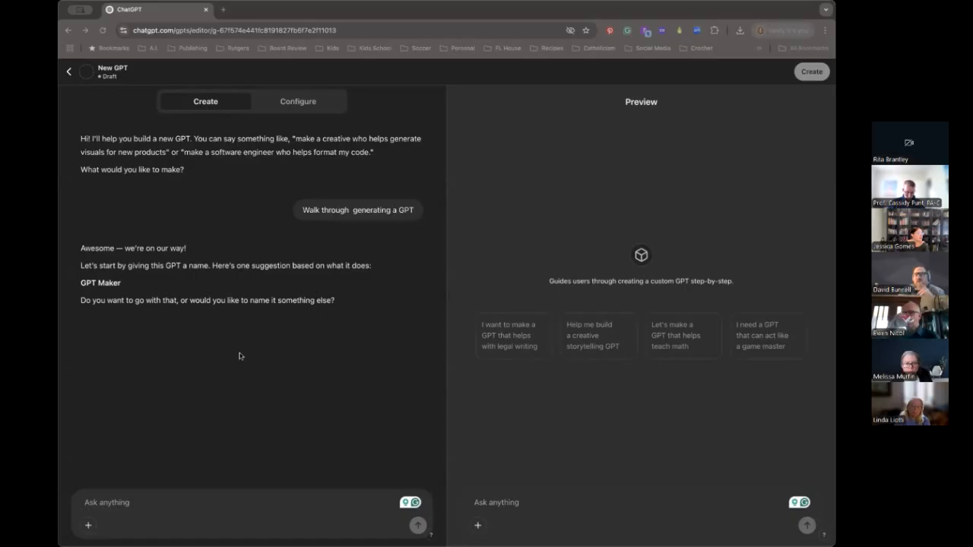
# Answer the builder's naming question by sending "Name PANCE Prep:"
pyautogui.click(114, 503)
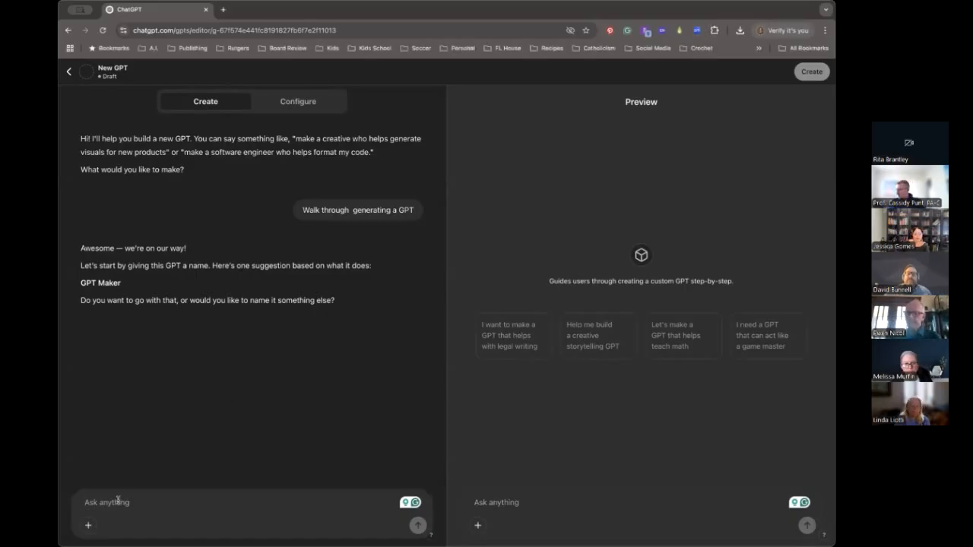
pyautogui.write('PANCE Prep')
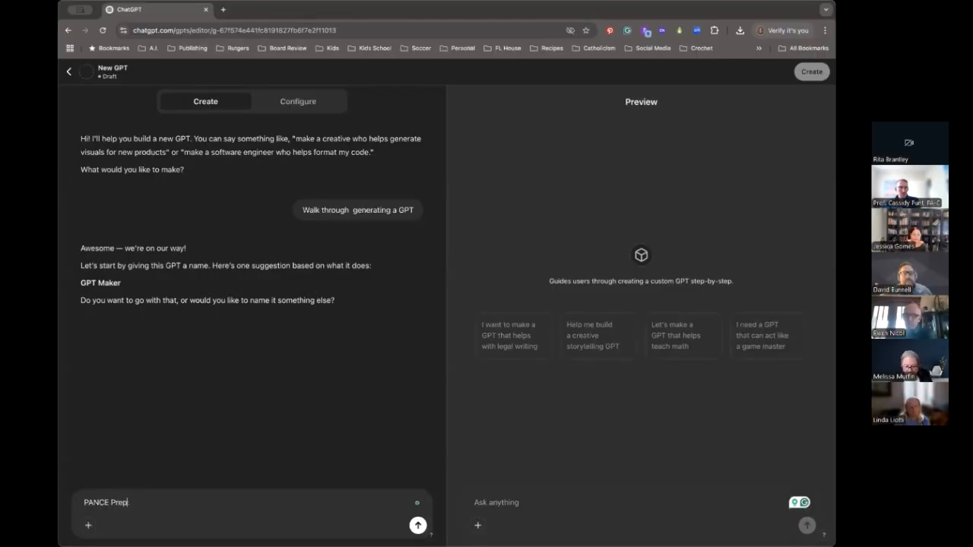
pyautogui.click(111, 502)
pyautogui.write('Name')
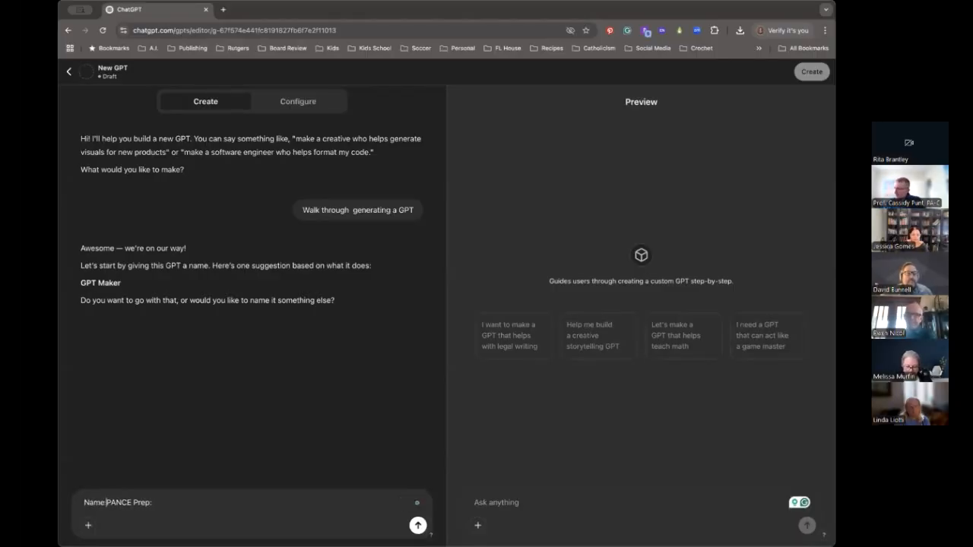
pyautogui.click(152, 502)
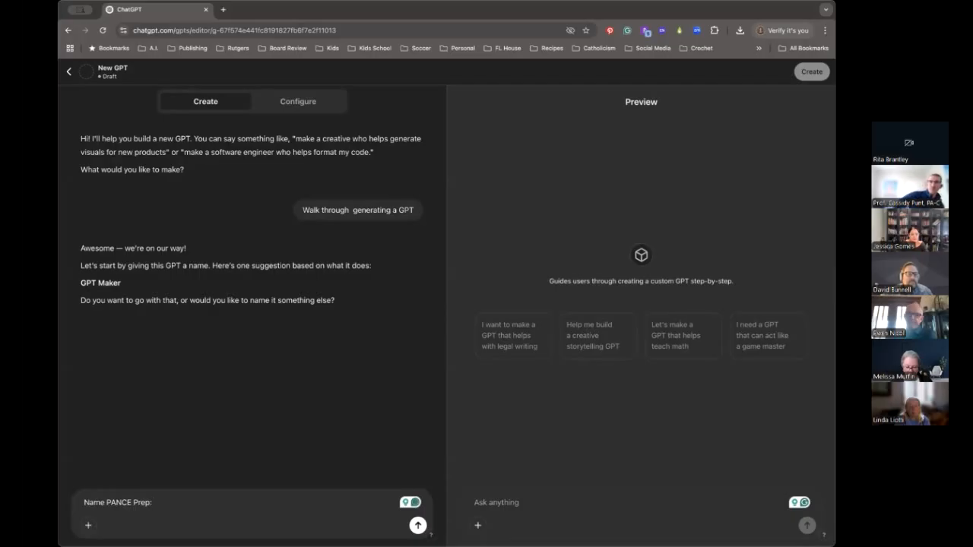
pyautogui.press('Return')
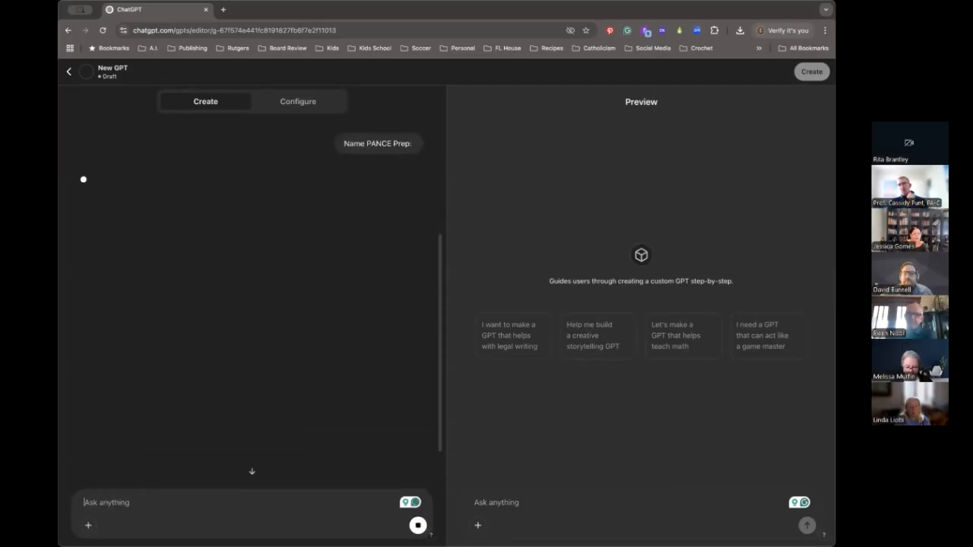
pyautogui.write('You')
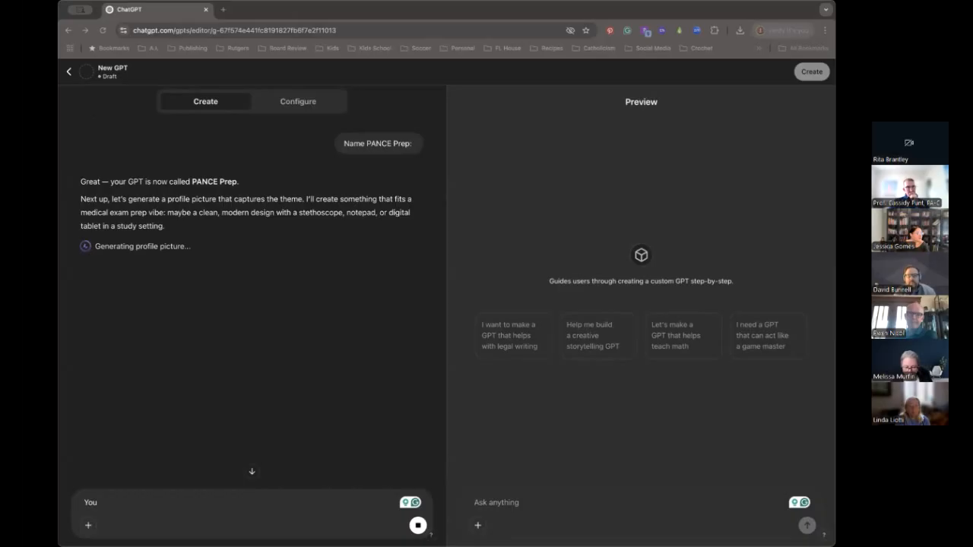
pyautogui.click(118, 504)
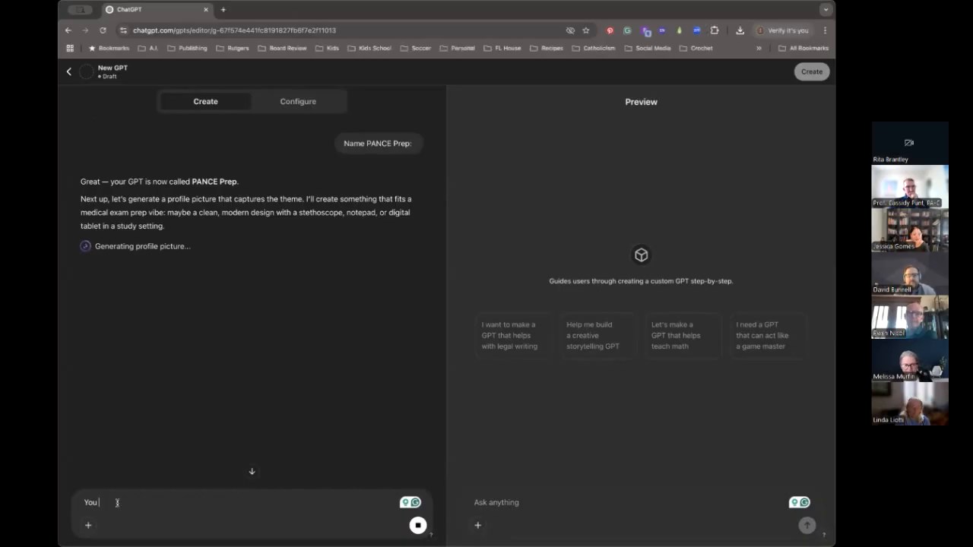
pyautogui.press('BackSpace')
pyautogui.press('BackSpace')
pyautogui.press('BackSpace')
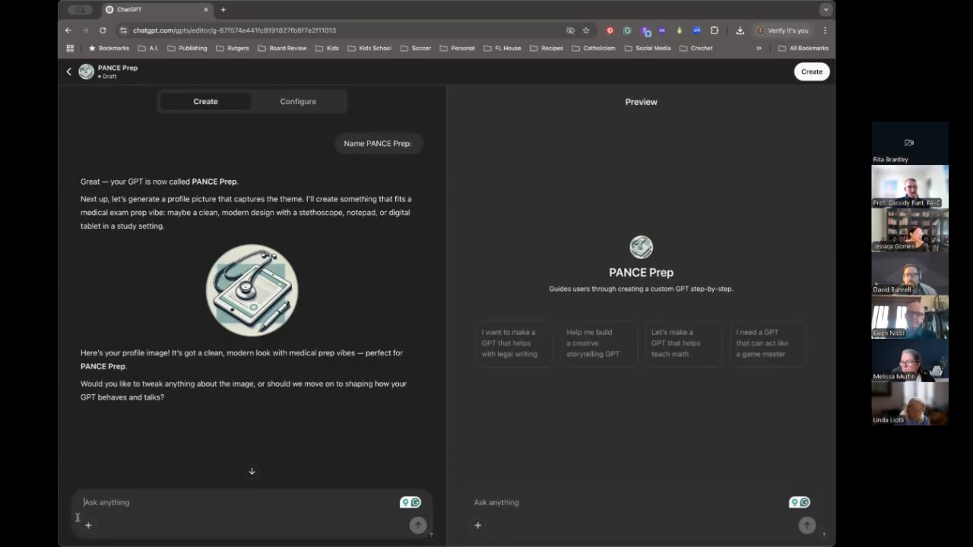
# Paste the copied list of question criteria, from question structure to NCCPA blueprint alignment, into the builder message
pyautogui.rightClick(135, 506)
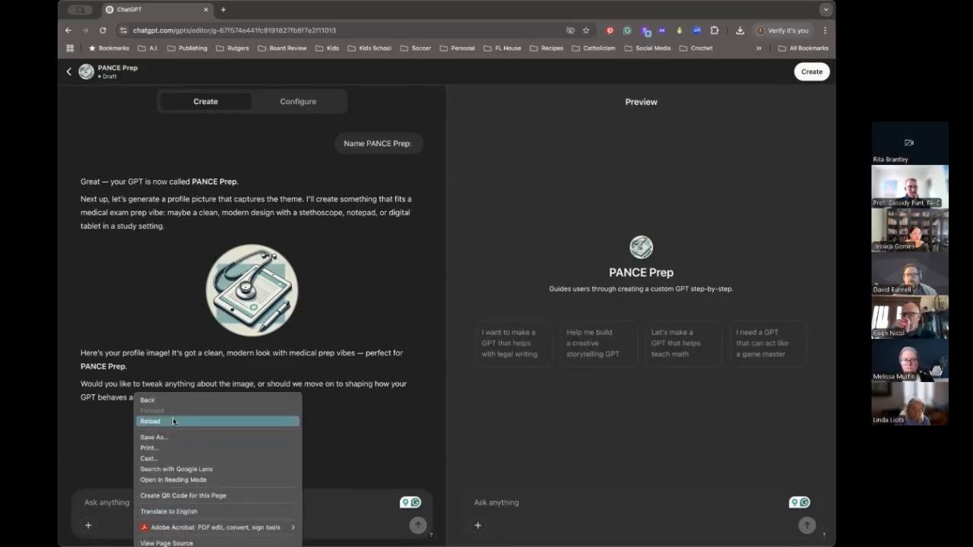
pyautogui.click(104, 499)
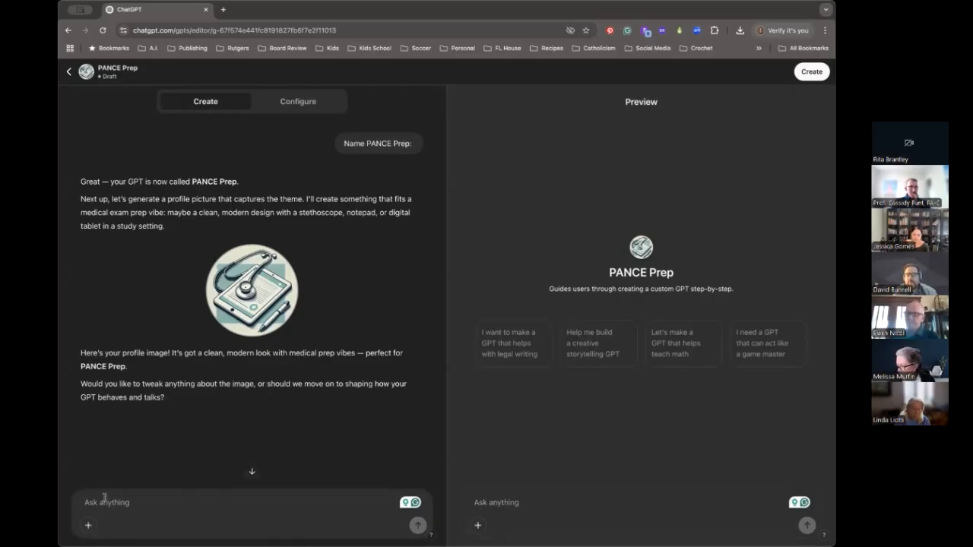
pyautogui.press('super+v')
# Complete the question structure line with ": Multiple Choice (a-e)" and add a colon after Distractors
pyautogui.click(165, 469)
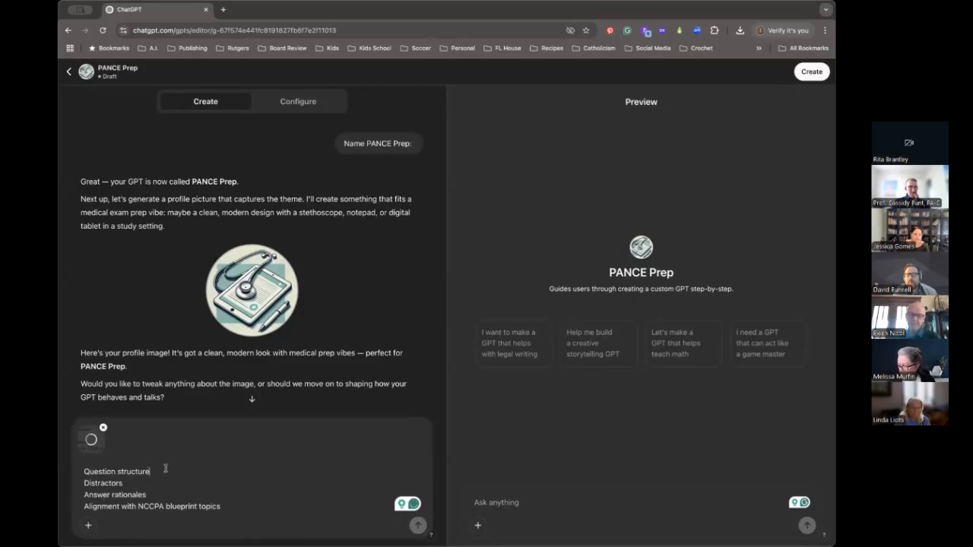
pyautogui.write(': Mul')
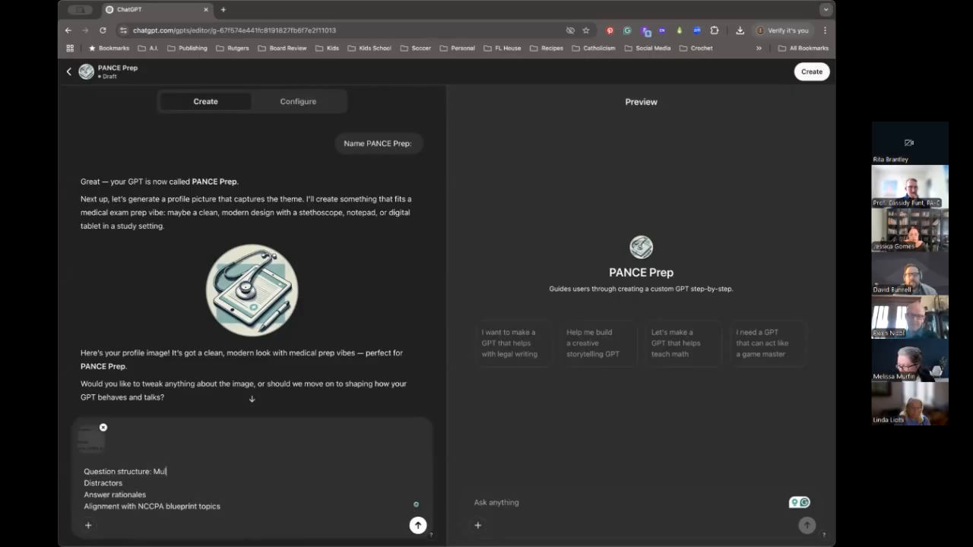
pyautogui.write('tiple Choi')
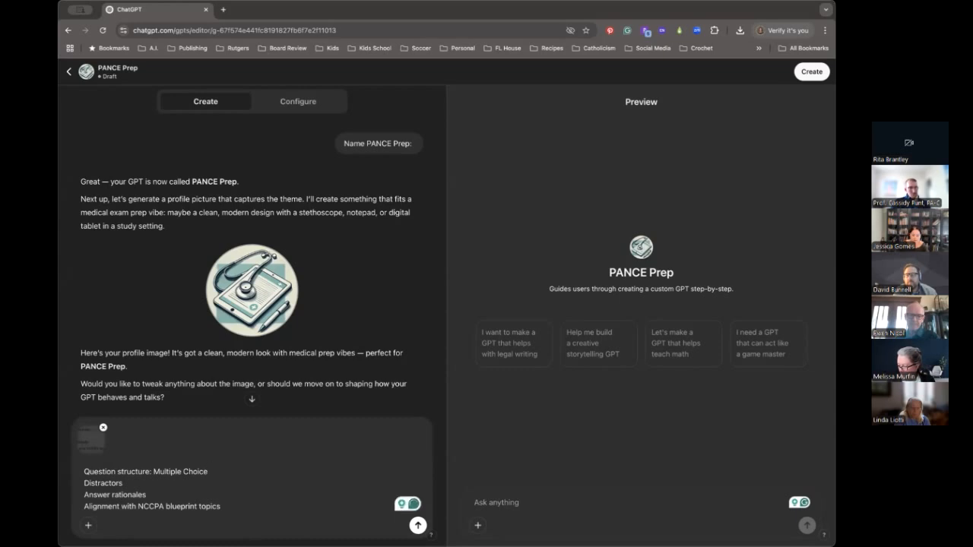
pyautogui.write('ce (a')
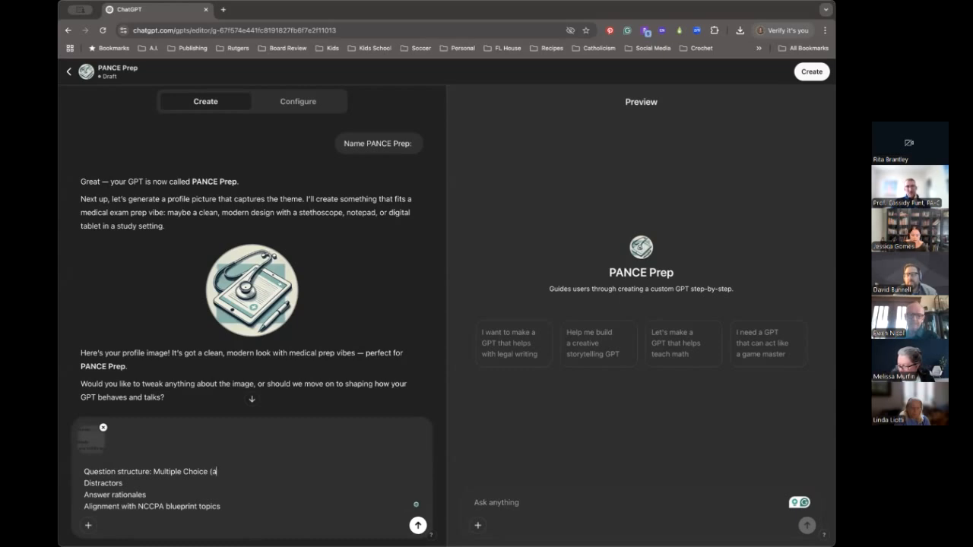
pyautogui.write('-e)')
pyautogui.click(123, 483)
pyautogui.write(': ')
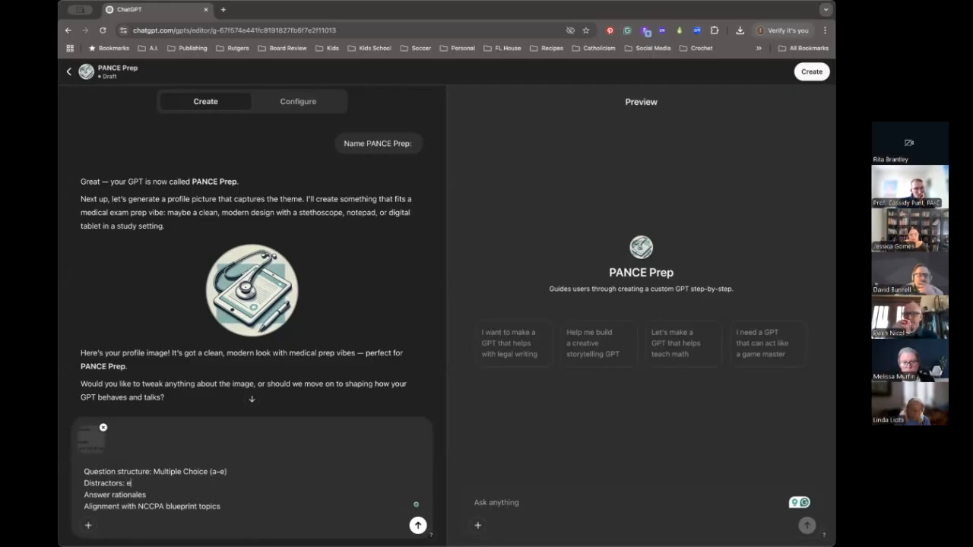
pyautogui.write('lets have one')
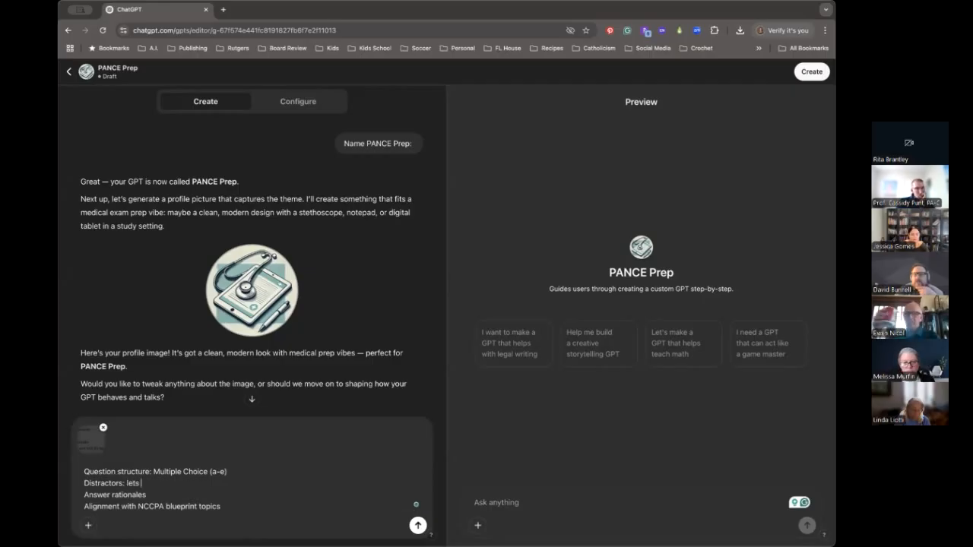
pyautogui.press('BackSpace')
pyautogui.press('BackSpace')
pyautogui.press('BackSpace')
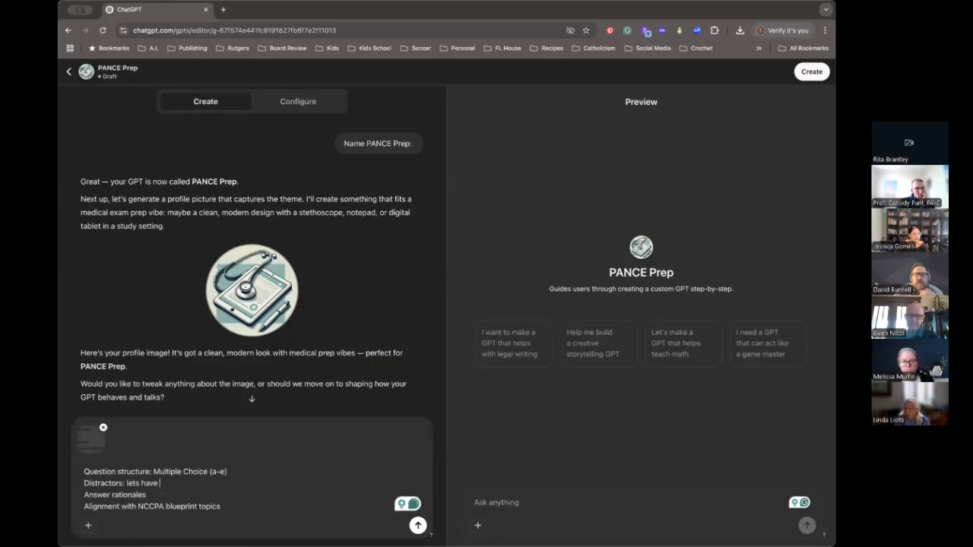
pyautogui.press('BackSpace')
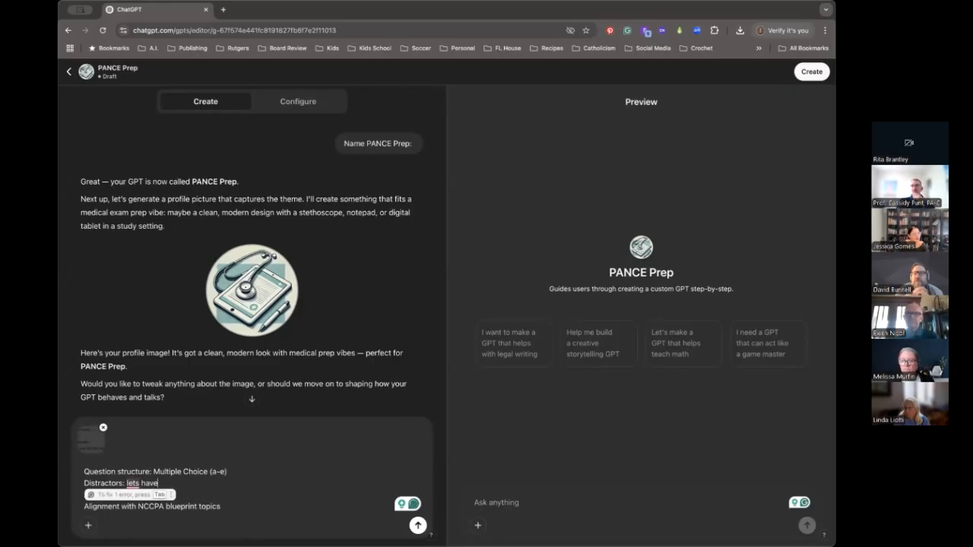
pyautogui.write('.')
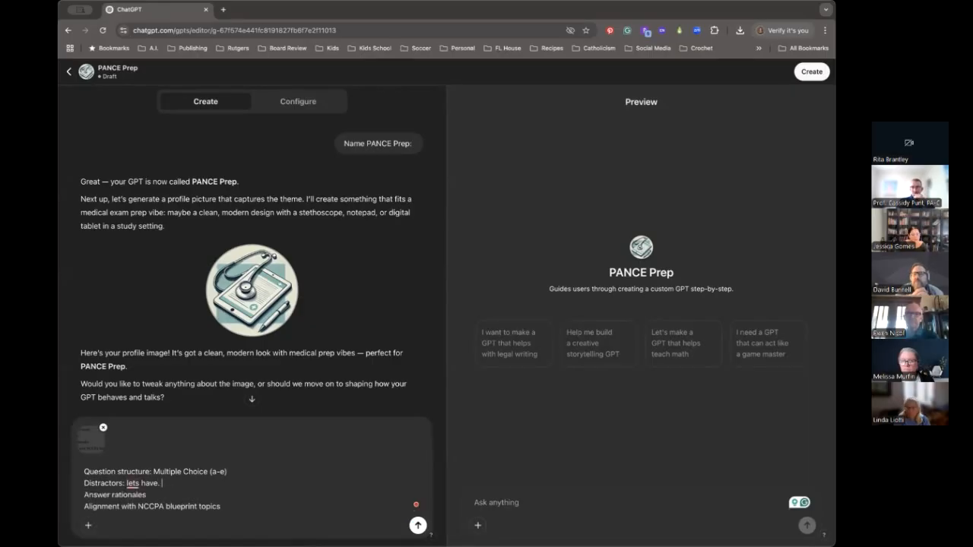
pyautogui.press('BackSpace')
pyautogui.press('BackSpace')
pyautogui.press('BackSpace')
pyautogui.press('BackSpace')
pyautogui.press('BackSpace')
pyautogui.press('BackSpace')
pyautogui.press('BackSpace')
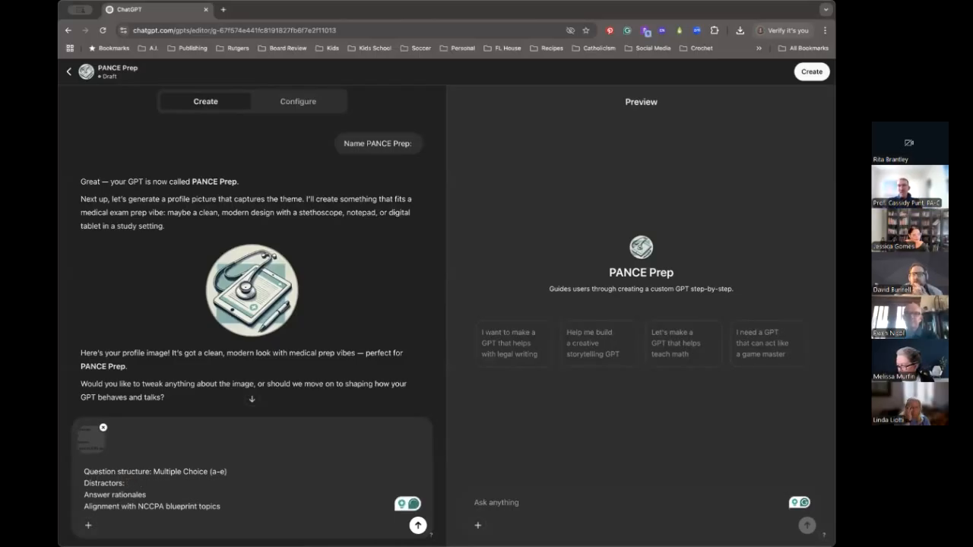
# Complete the Distractors line of the builder message with "MCQ provided by the NCCPA"
pyautogui.write('MCQ ')
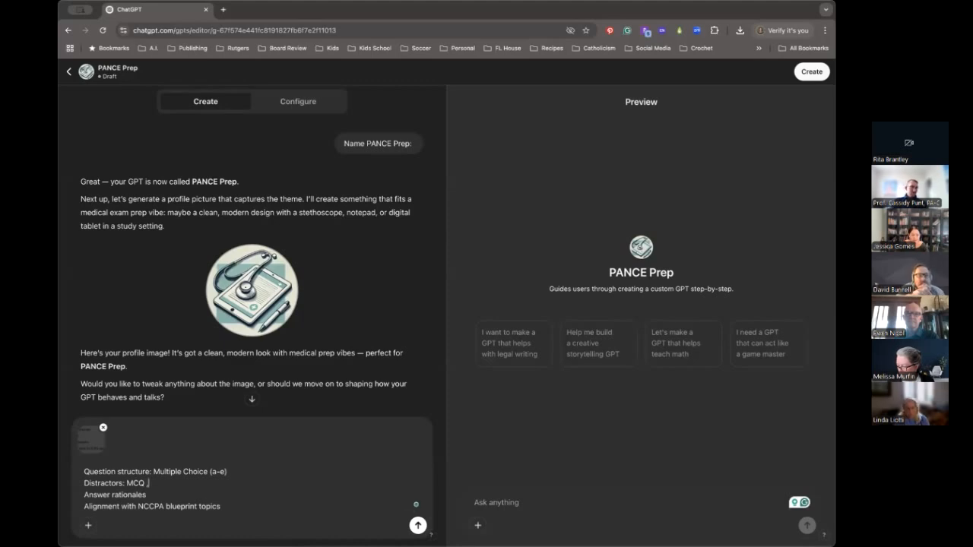
pyautogui.write('provided c')
pyautogui.press('BackSpace')
pyautogui.write('by')
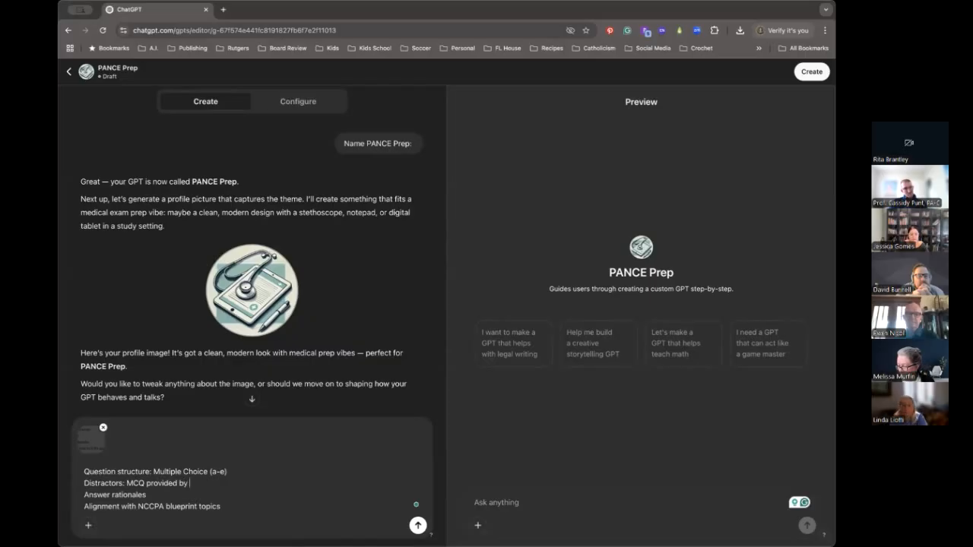
pyautogui.write(' the NCCPA')
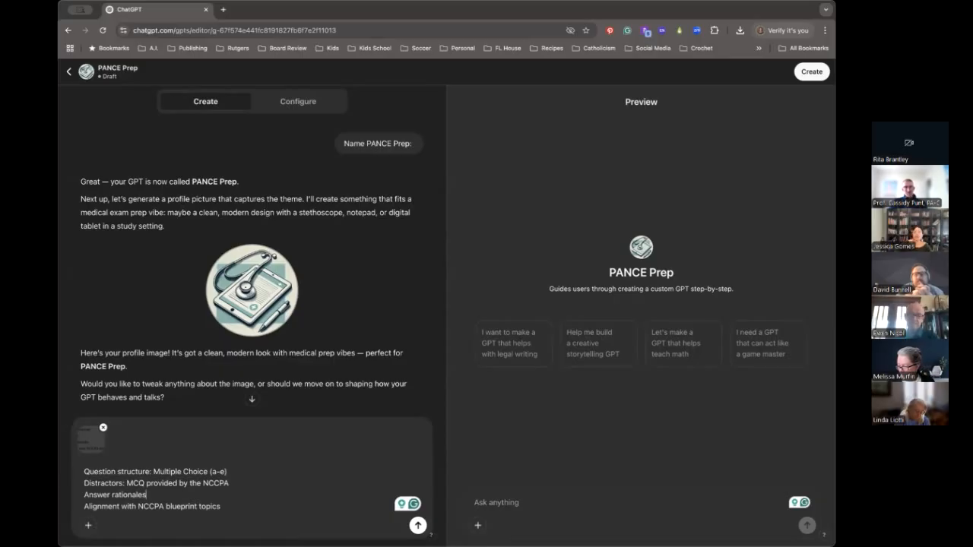
# Attach PANCE-Blueprint.pdf to the builder message with the question criteria and send it
pyautogui.press('super+Tab')
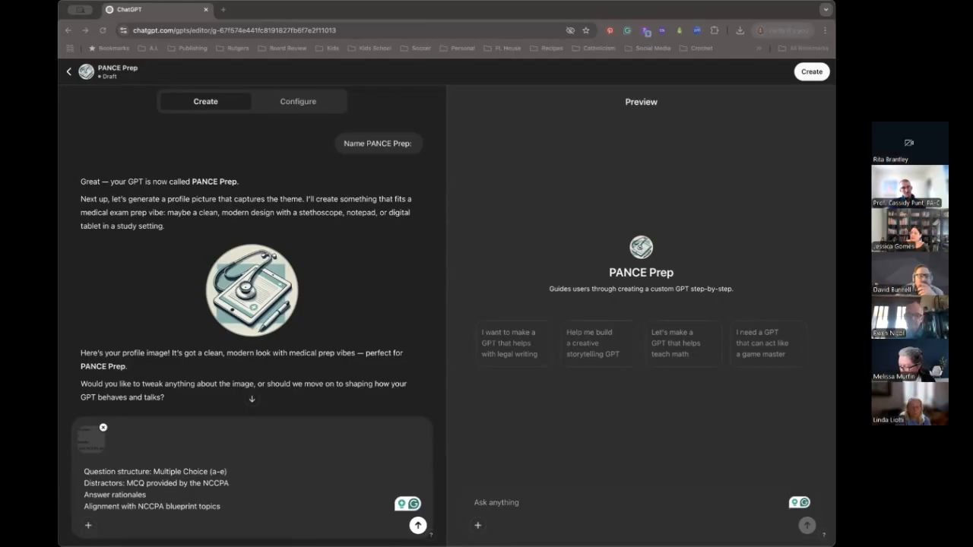
pyautogui.moveTo(778, 265); pyautogui.dragTo(137, 469)
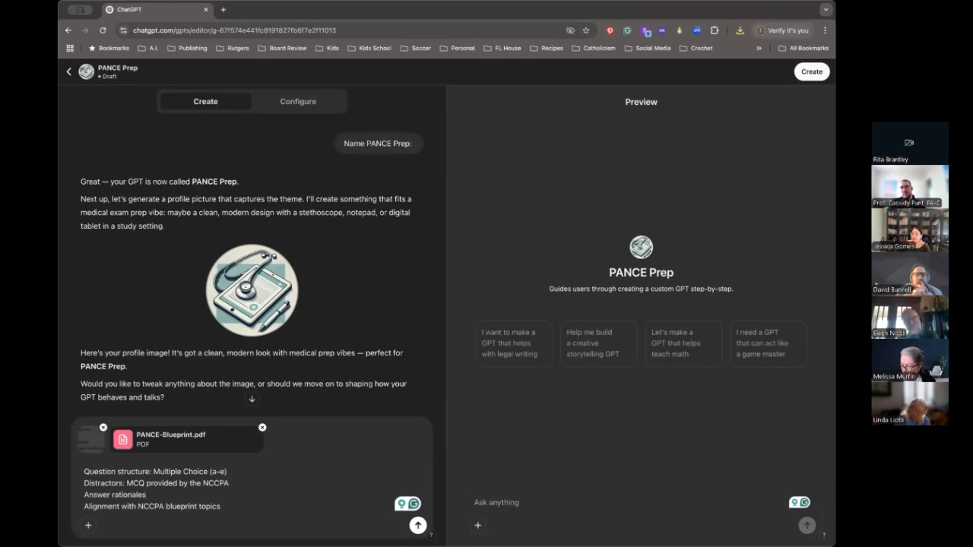
pyautogui.press('super+Tab')
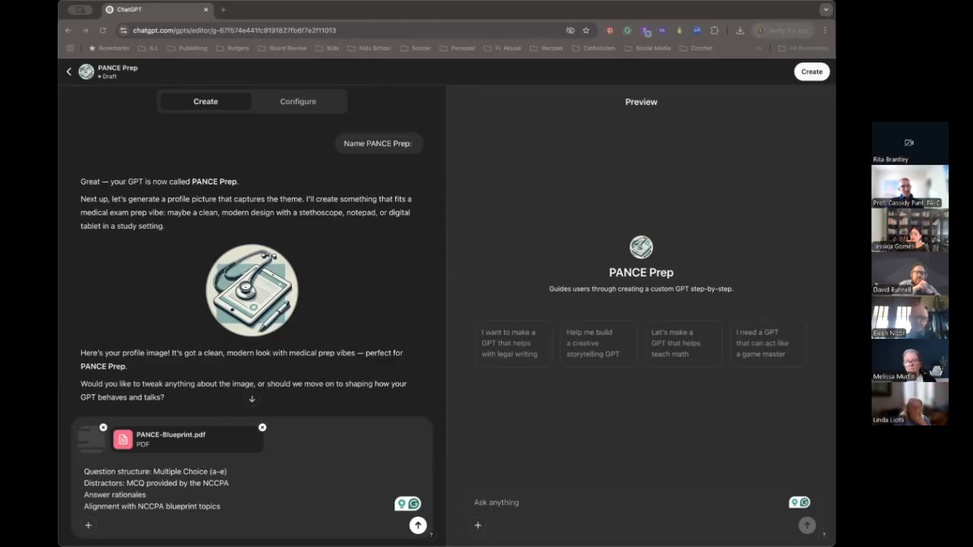
pyautogui.click(258, 512)
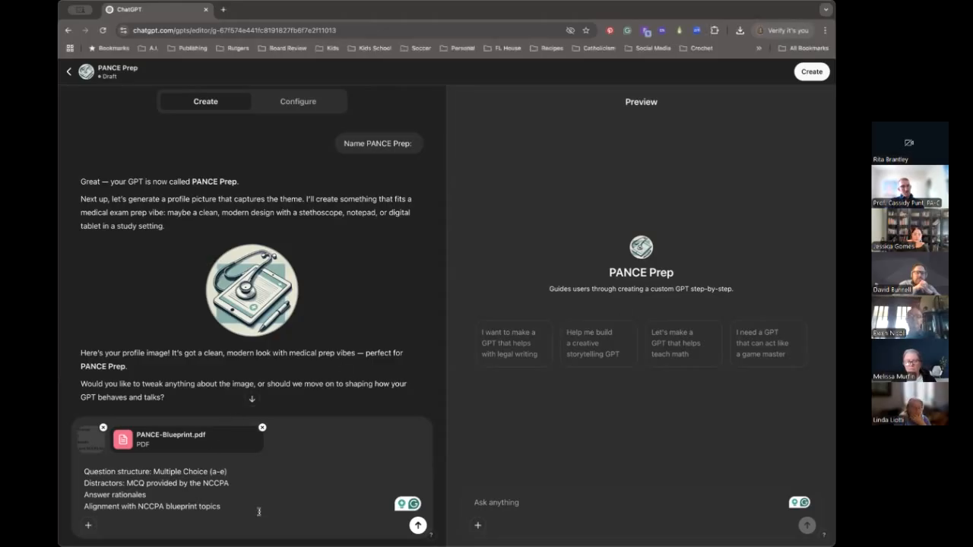
pyautogui.press('Return')
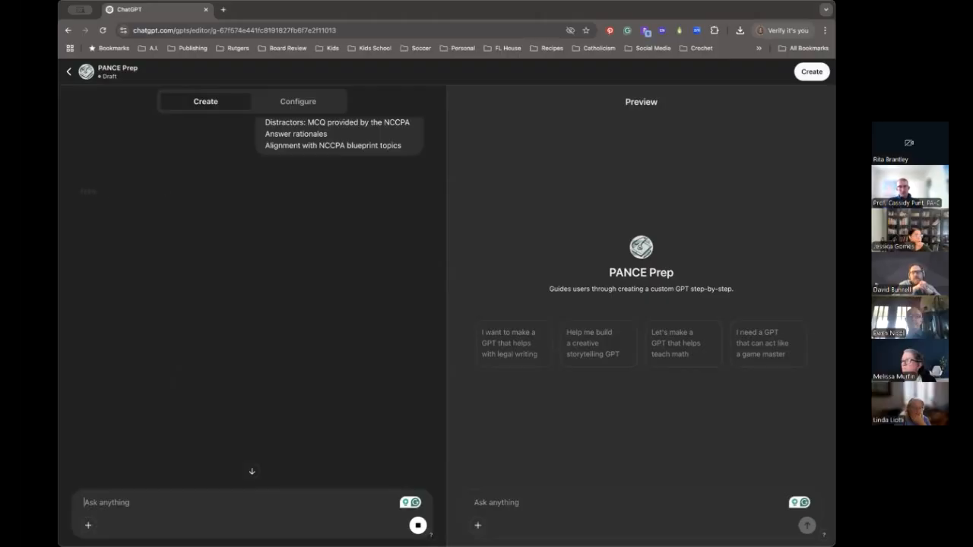
# Enter an "Example Question:" in the builder message with the vignette of the 62-year-old hypertensive male with chest pain, asking for initial management
pyautogui.write('Example ')
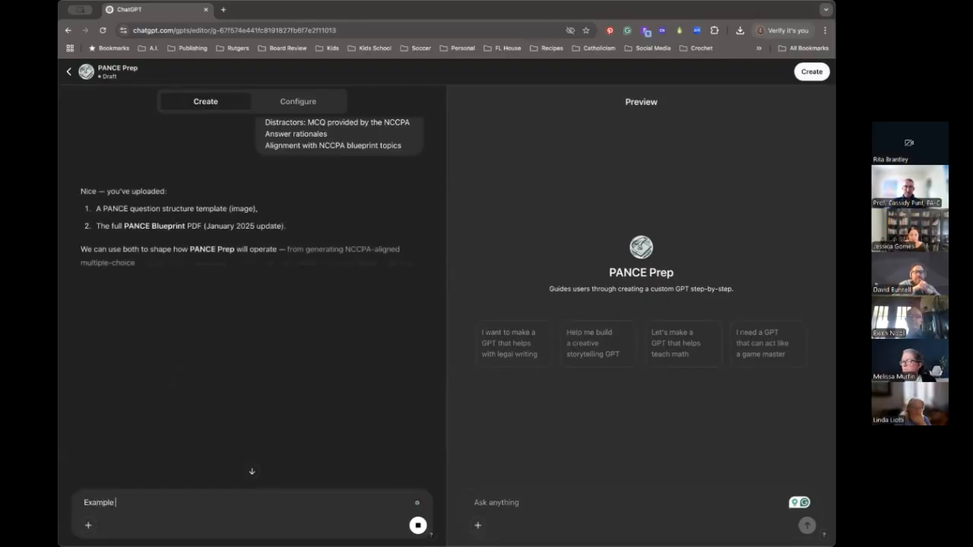
pyautogui.write('Question:')
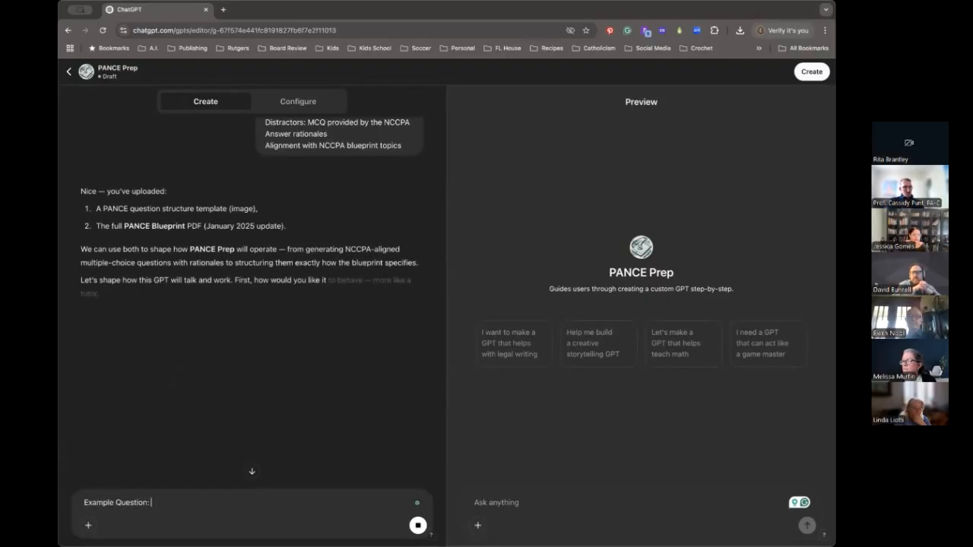
pyautogui.write('A 62-year-old male with a history of hypertension presents with a 3-day history of chest pain that is radiating to his left arm and jaw. He describes the pain as a crushing sensation and reports shortness of breath and sweating. His blood pressure is 148/98 mmHg, and his heart rate is 102 bpm. ECG shows ST-segment elevation in leads II, III, and aVF. Which of the following is the most appropriate initial management?')
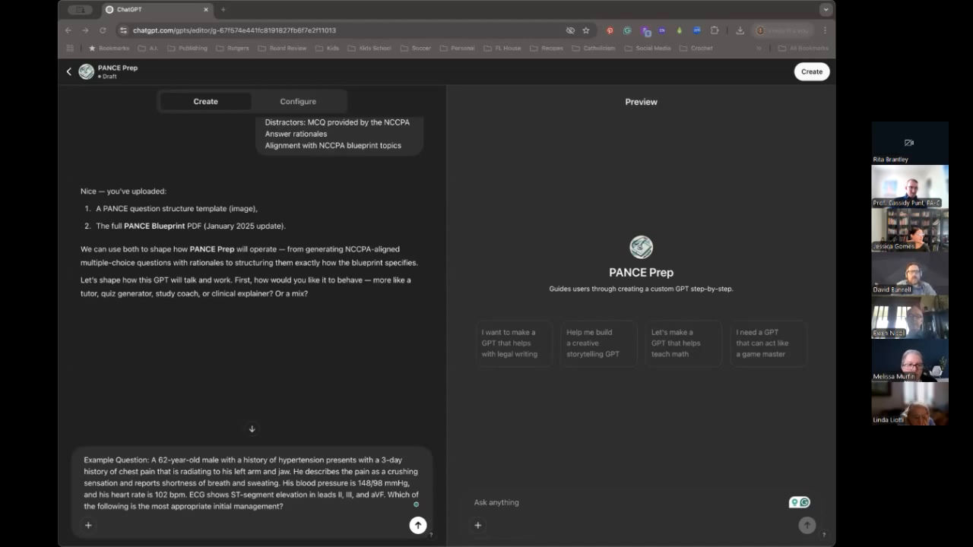
# Insert ", model this for how to write question" after "Example Question" in the builder message and send it
pyautogui.click(348, 509)
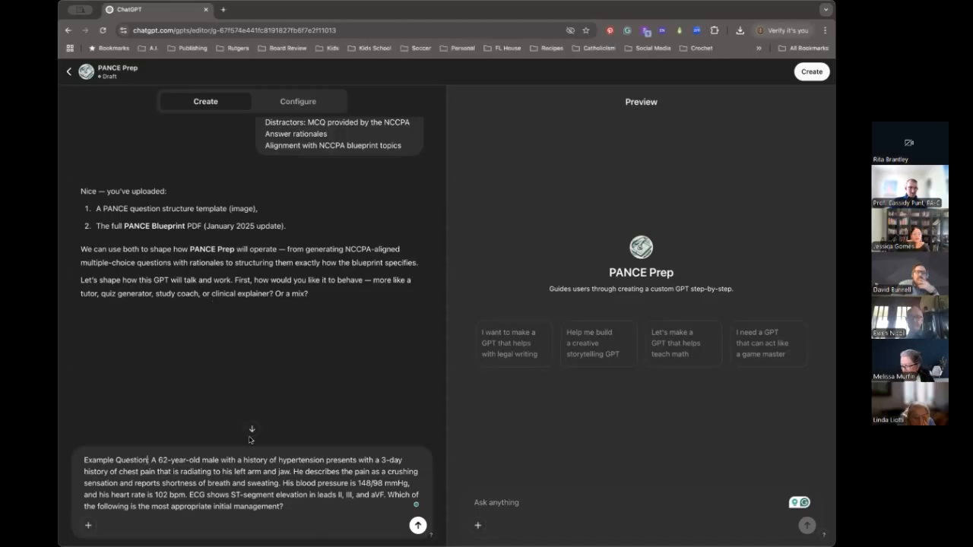
pyautogui.write(', model')
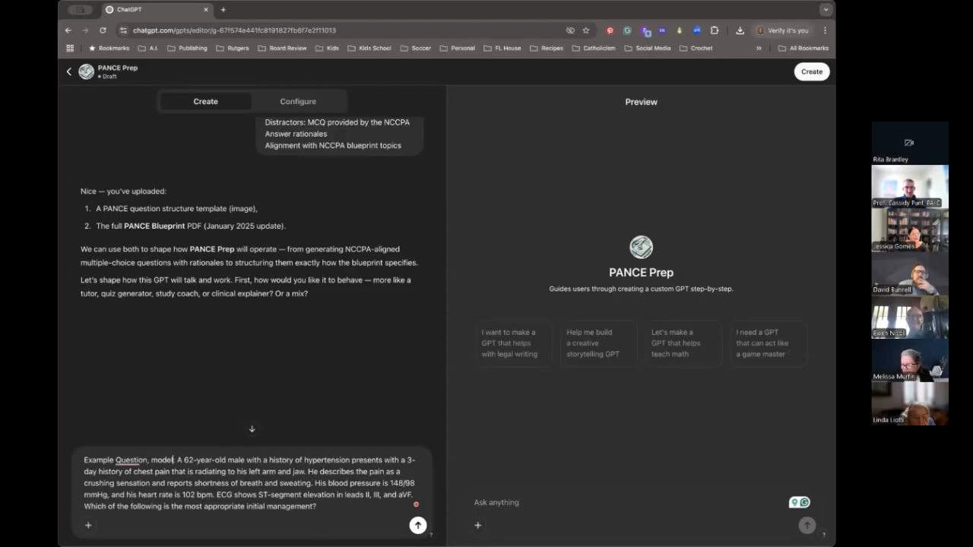
pyautogui.write(':')
pyautogui.write(' this for how')
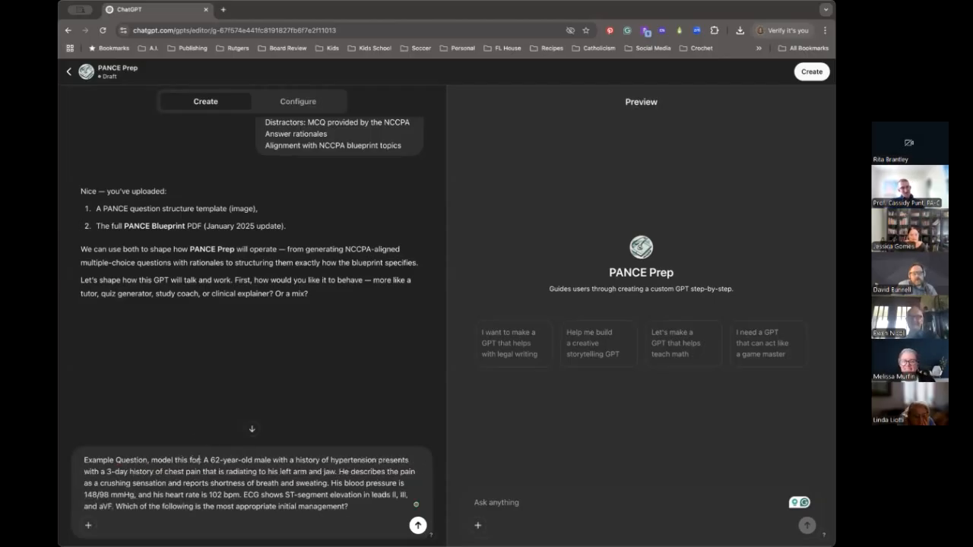
pyautogui.write(' to write')
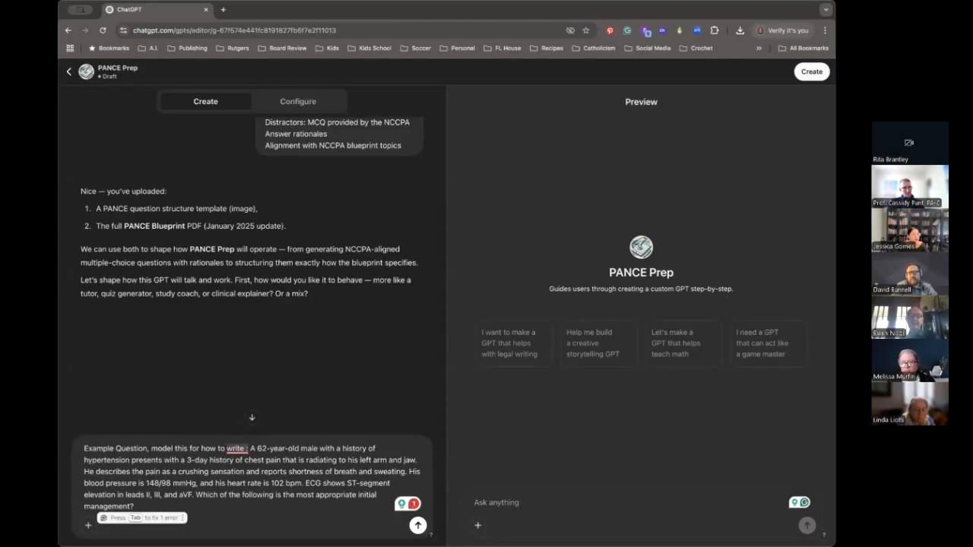
pyautogui.write('question')
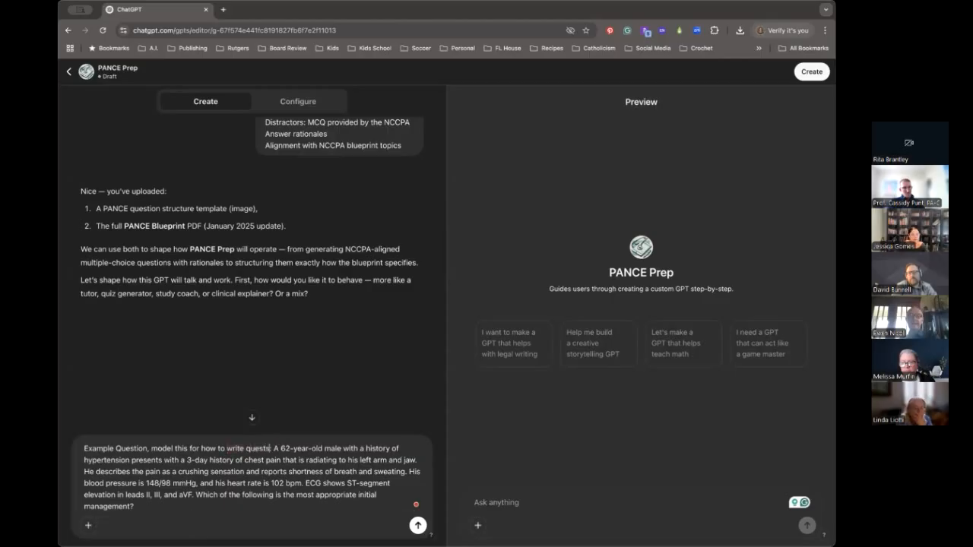
pyautogui.press('Return')
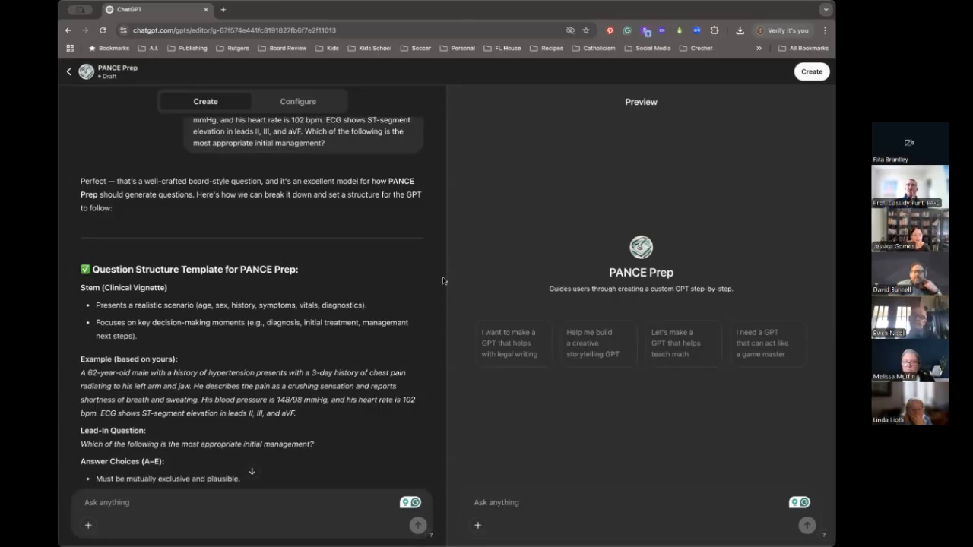
# Test the GPT in the preview chat by sending "Write 3 questions based on cardiology"
pyautogui.scroll(-3, 218, 273)
pyautogui.scroll(1, 217, 274)
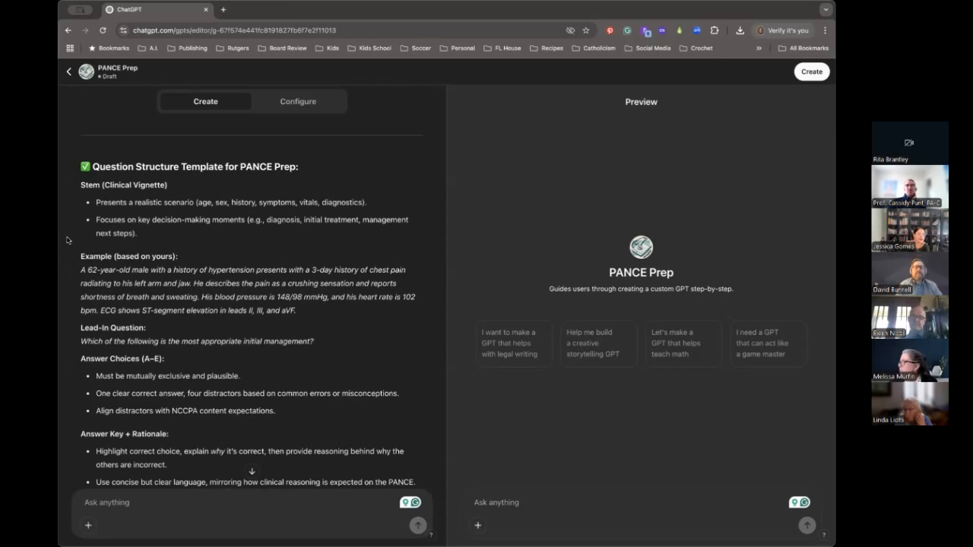
pyautogui.scroll(-3, 180, 327)
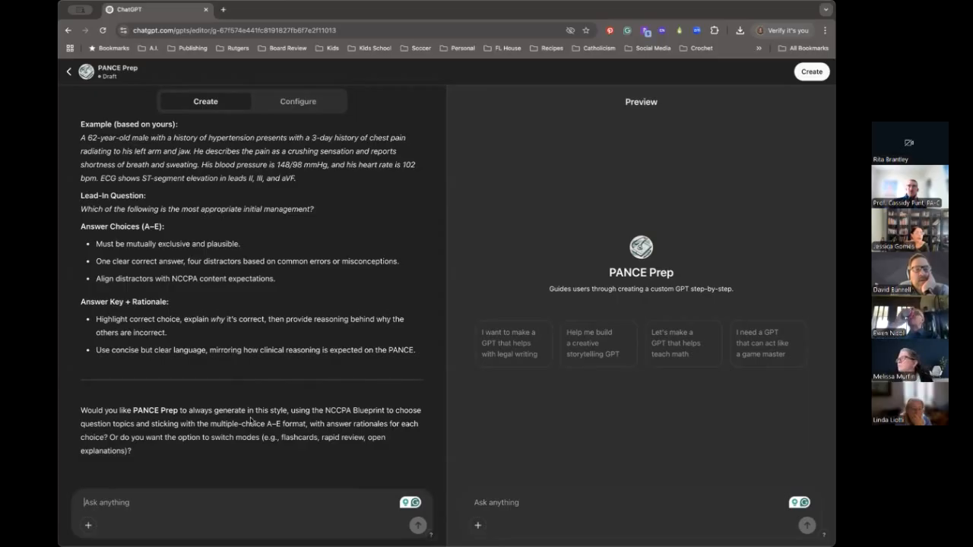
pyautogui.click(493, 504)
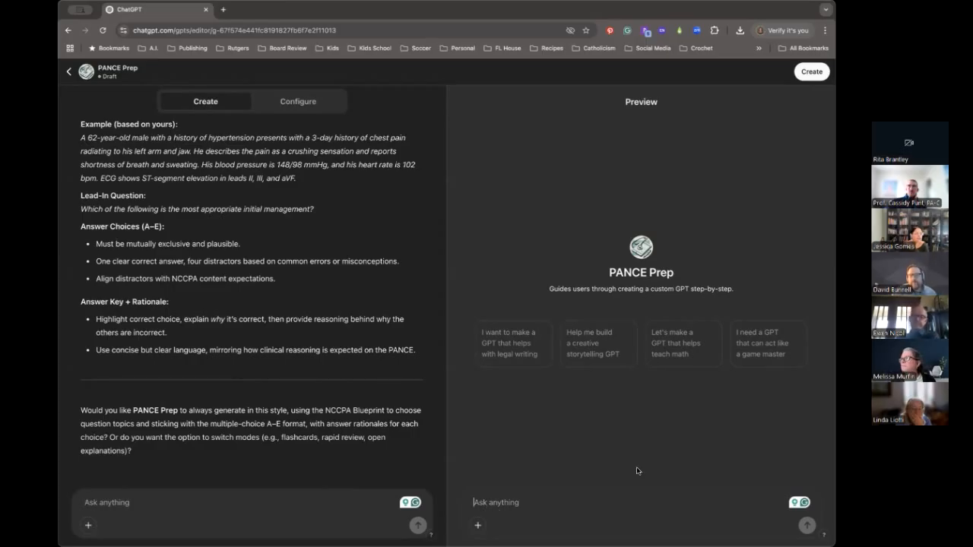
pyautogui.write('WRite')
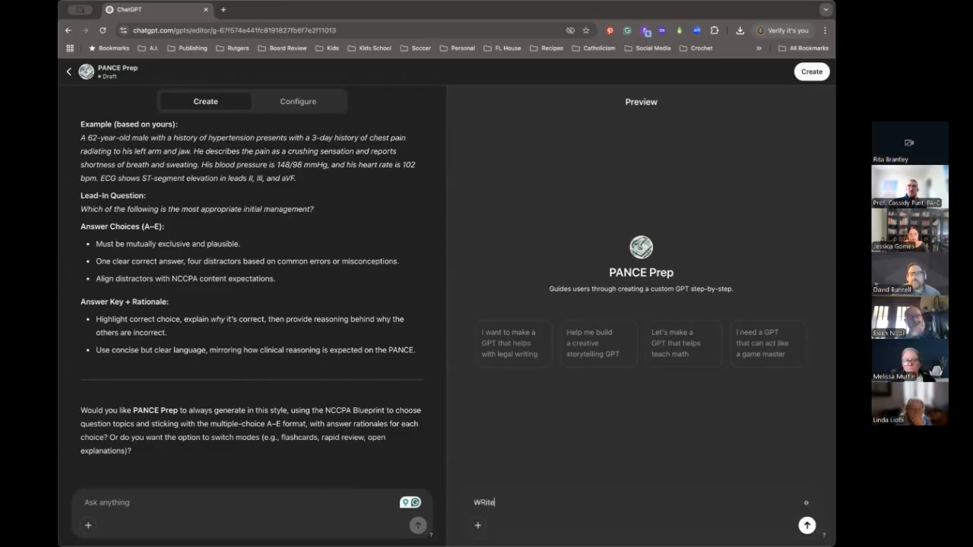
pyautogui.press('BackSpace')
pyautogui.press('BackSpace')
pyautogui.press('BackSpace')
pyautogui.press('BackSpace')
pyautogui.write('rite ')
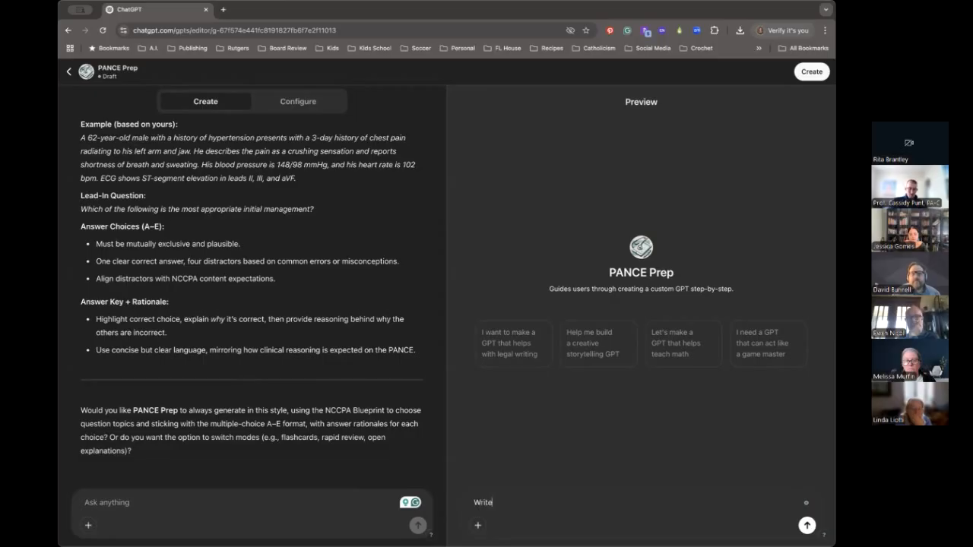
pyautogui.write('3 questiosn')
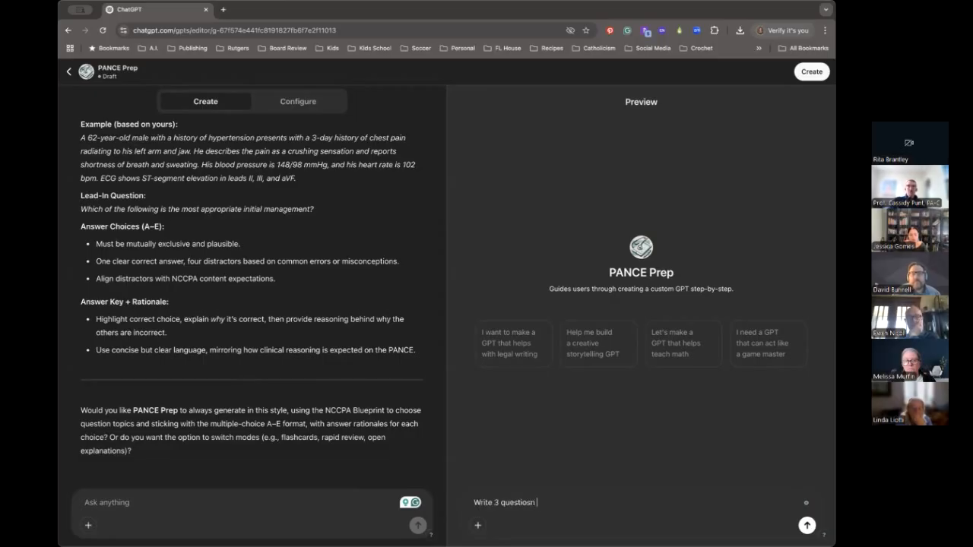
pyautogui.press('BackSpace')
pyautogui.press('BackSpace')
pyautogui.press('BackSpace')
pyautogui.write('ns base')
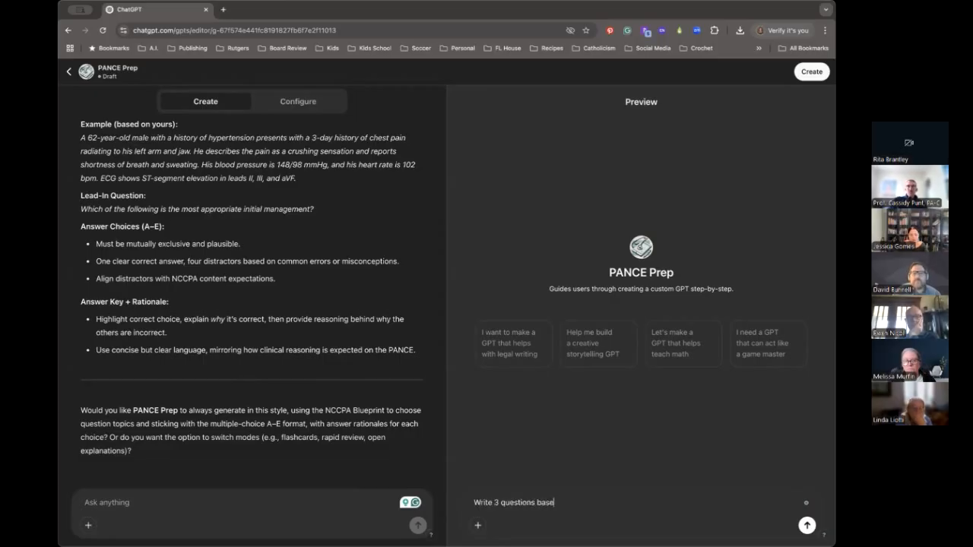
pyautogui.write('d on cardio')
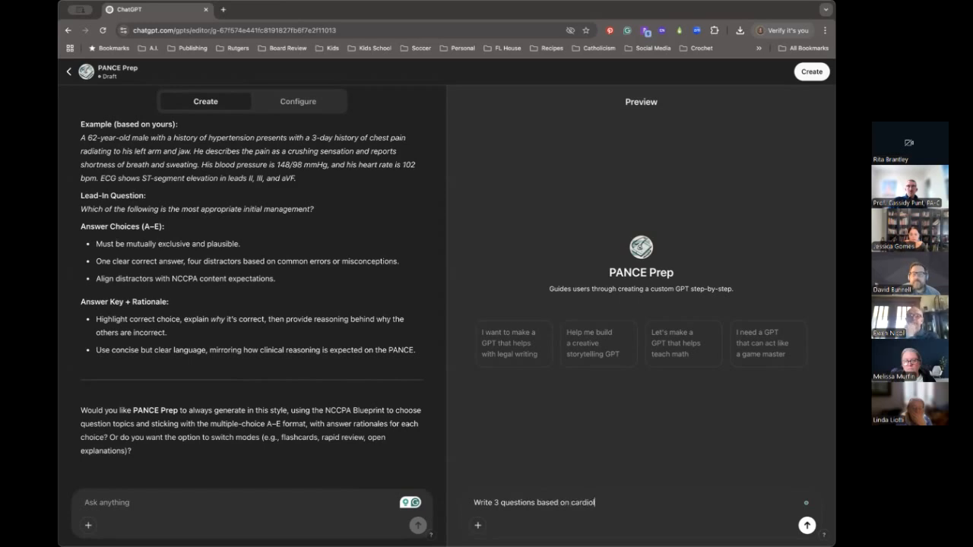
pyautogui.press('Return')
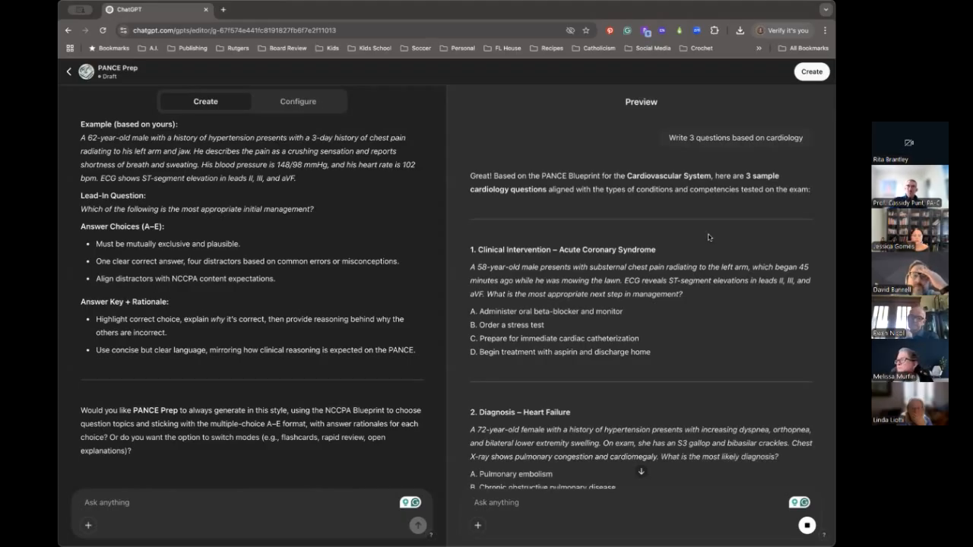
# Review the cardiology questions generated in the preview, including their answer choices and the closing follow-up
pyautogui.scroll(-1, 710, 236)
pyautogui.scroll(-2, 710, 237)
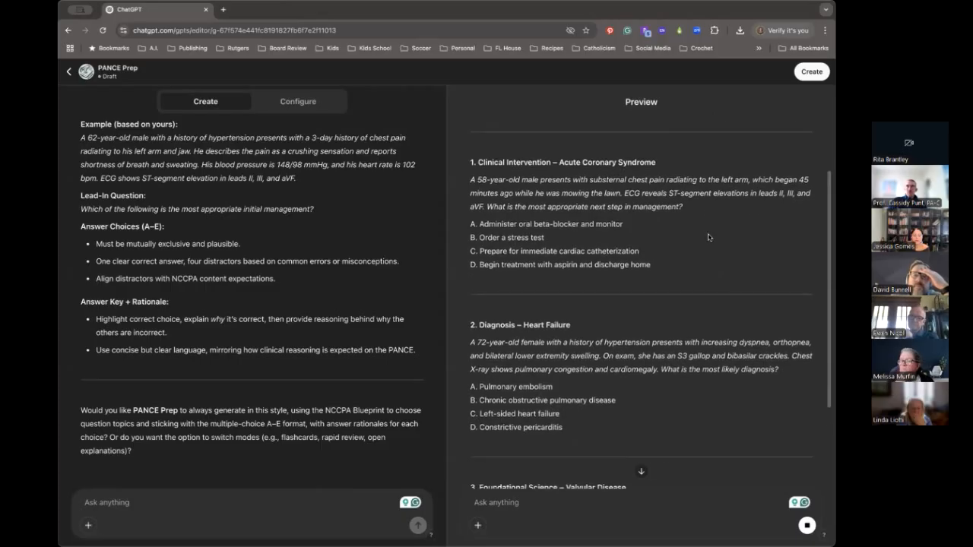
pyautogui.scroll(-1, 708, 238)
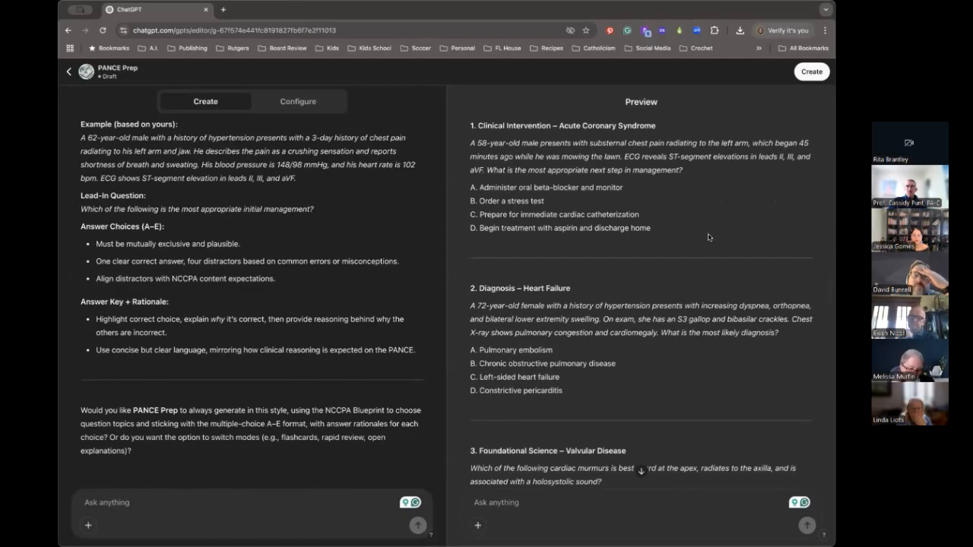
pyautogui.scroll(-2, 708, 238)
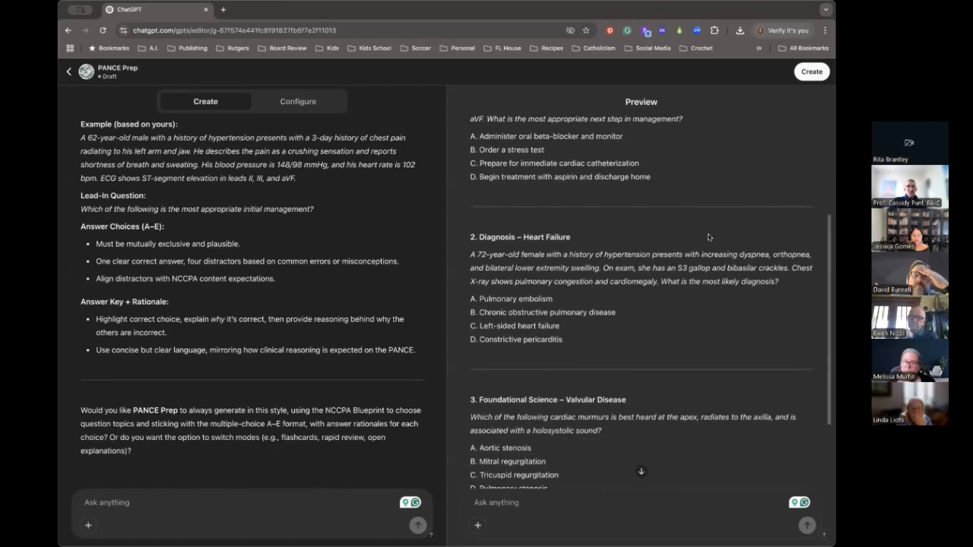
pyautogui.scroll(-2, 707, 238)
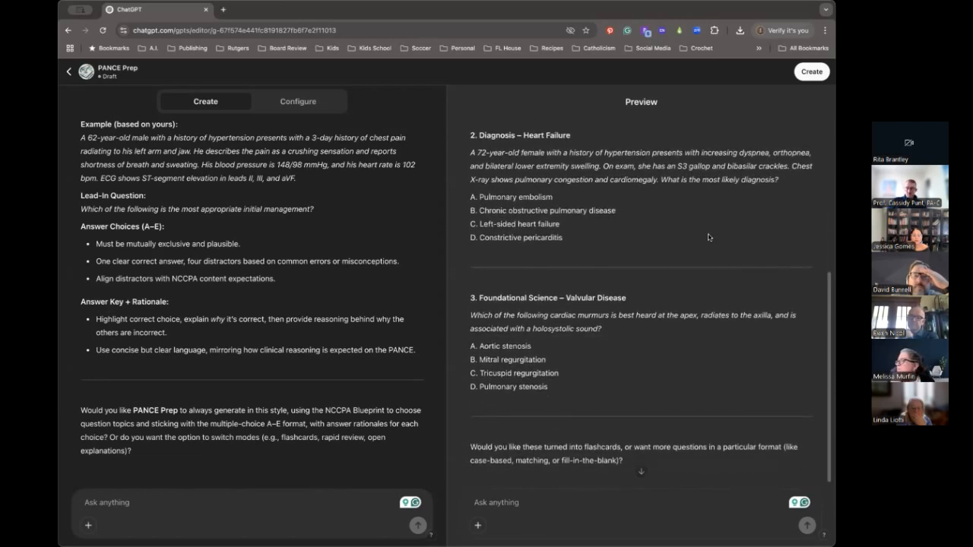
pyautogui.click(300, 503)
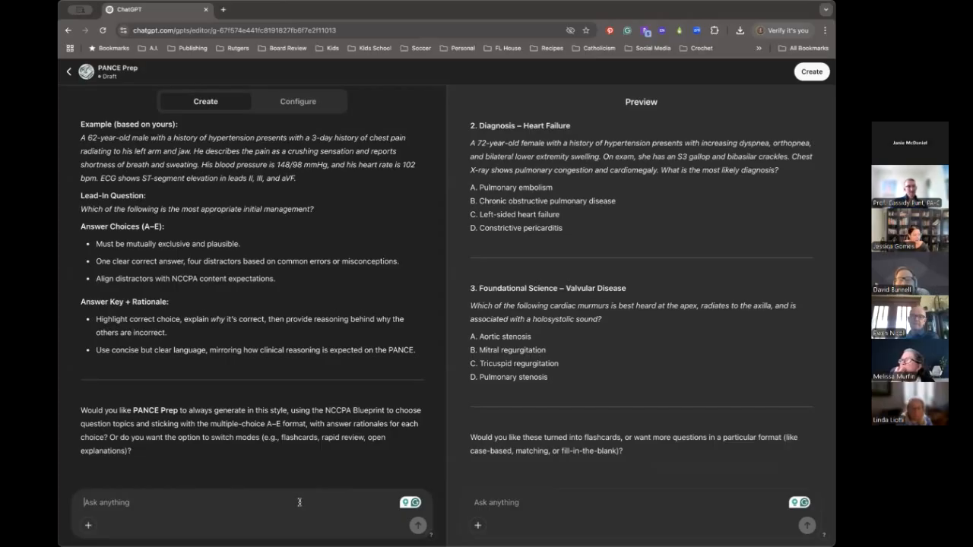
pyautogui.write('PL')
pyautogui.press('BackSpace')
pyautogui.press('BackSpace')
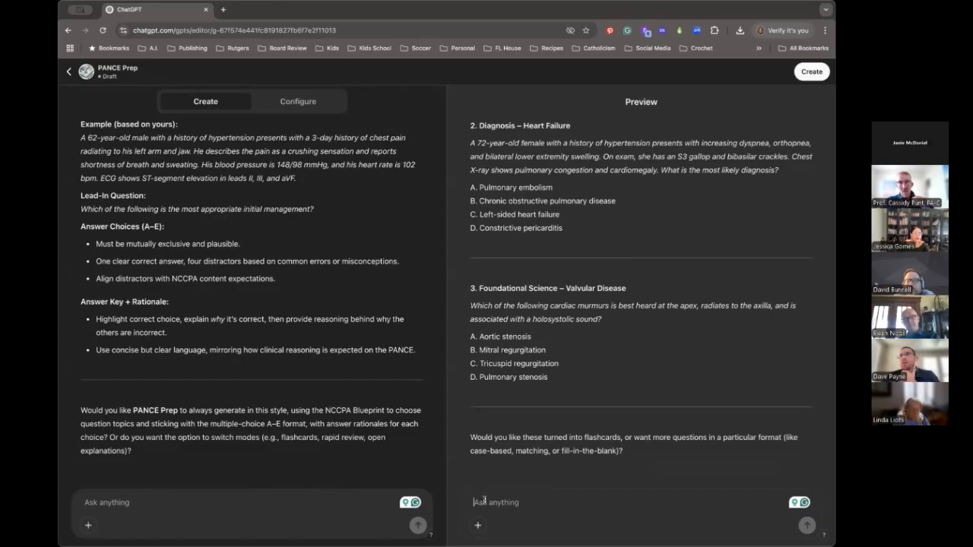
pyautogui.click(514, 502)
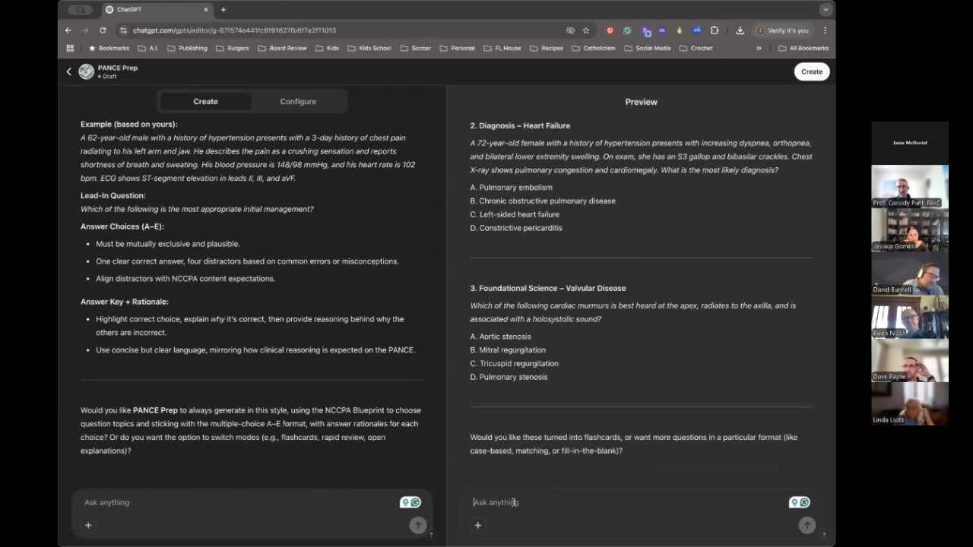
pyautogui.click(130, 505)
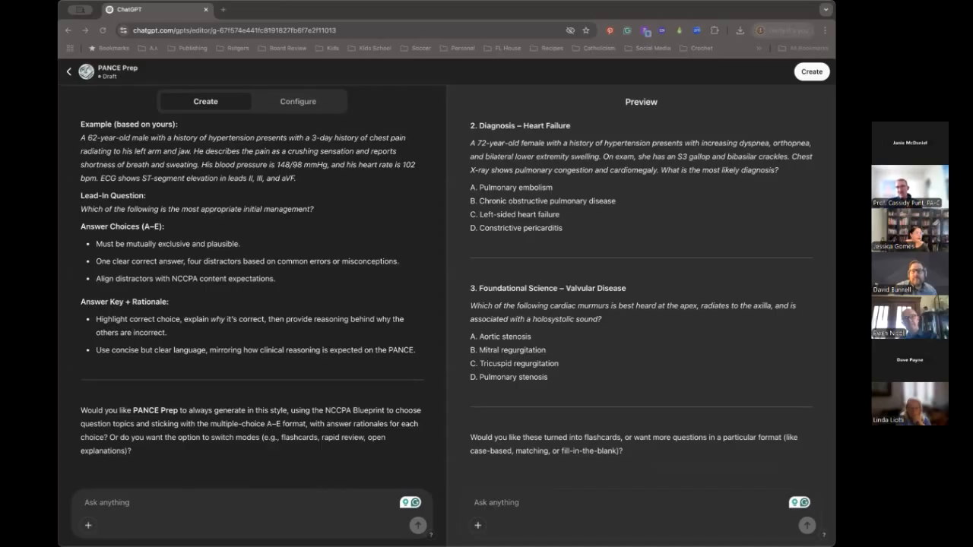
pyautogui.click(98, 503)
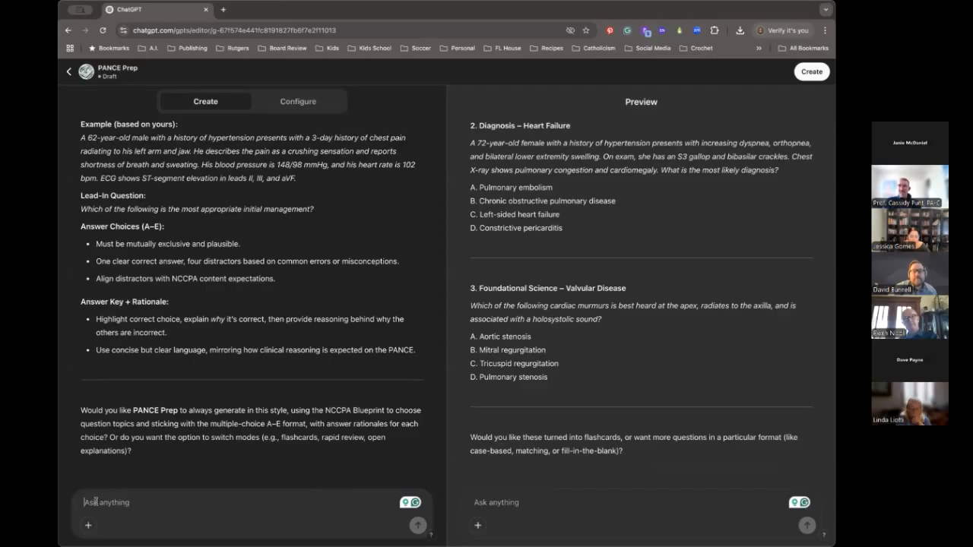
# Paste and send the builder the prompt making it a Physician Assistant and expert medical educator who writes questions modeled after PANCE and NCCPA end of rotation exams
pyautogui.press('super+v')
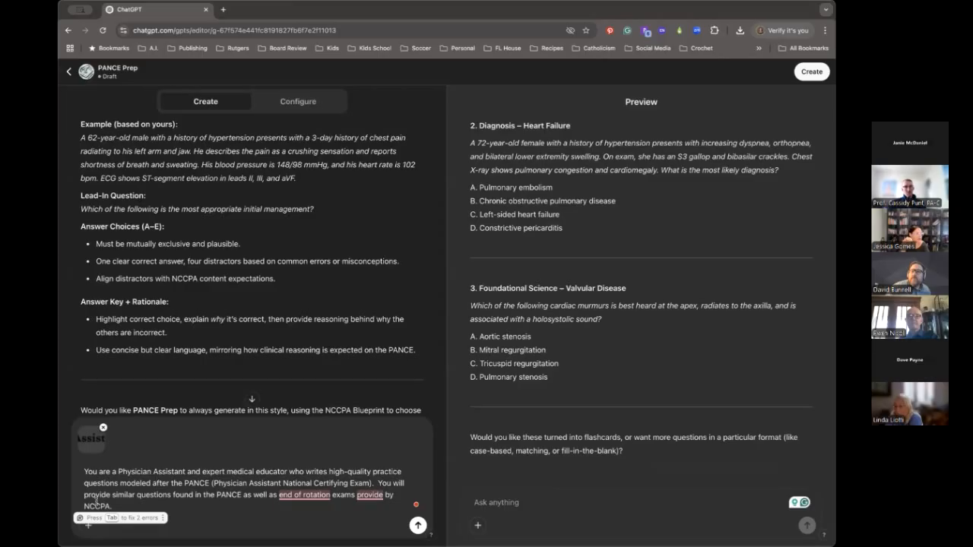
pyautogui.press('Return')
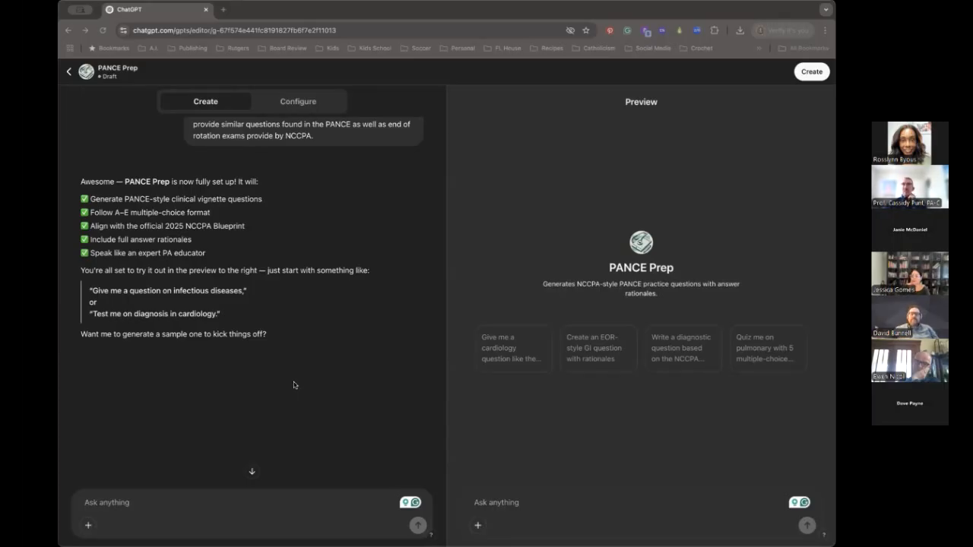
pyautogui.scroll(1, 293, 382)
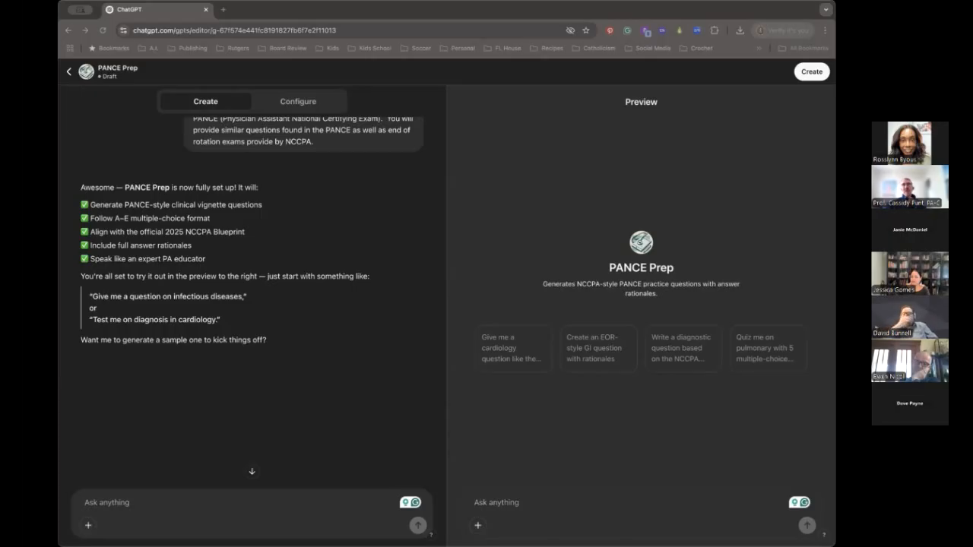
pyautogui.scroll(1, 341, 218)
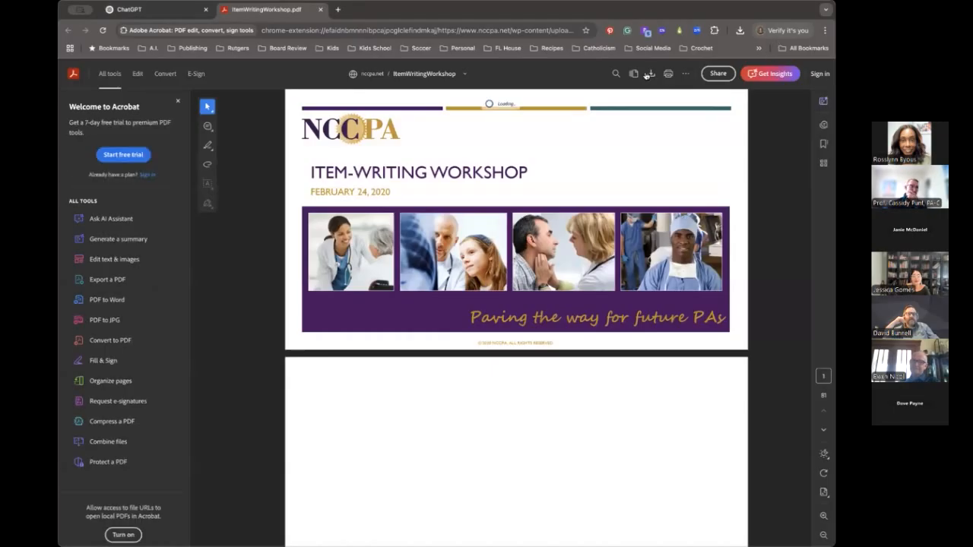
# Download the NCCPA ItemWritingWorkshop.pdf and attach it to a new message in the GPT builder conversation
pyautogui.click(657, 73)
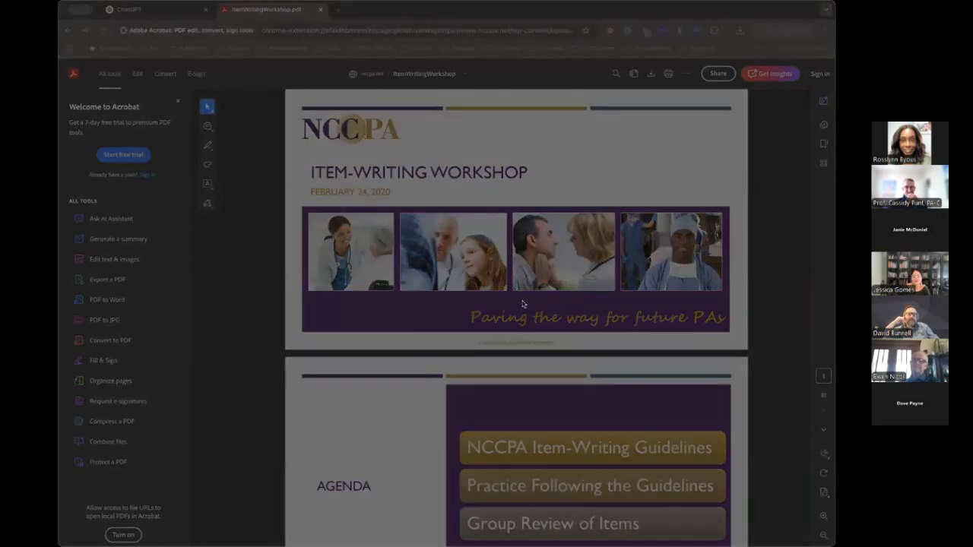
pyautogui.click(585, 278)
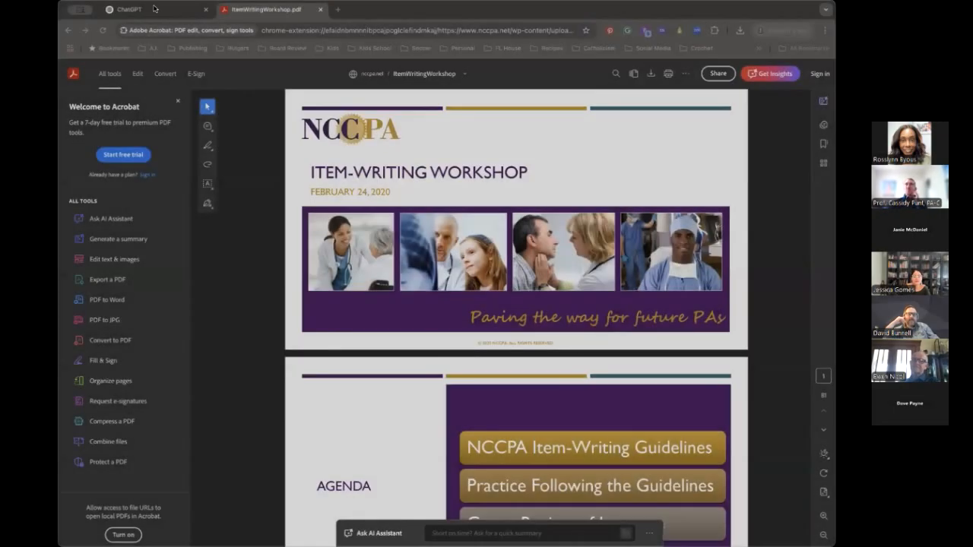
pyautogui.click(162, 9)
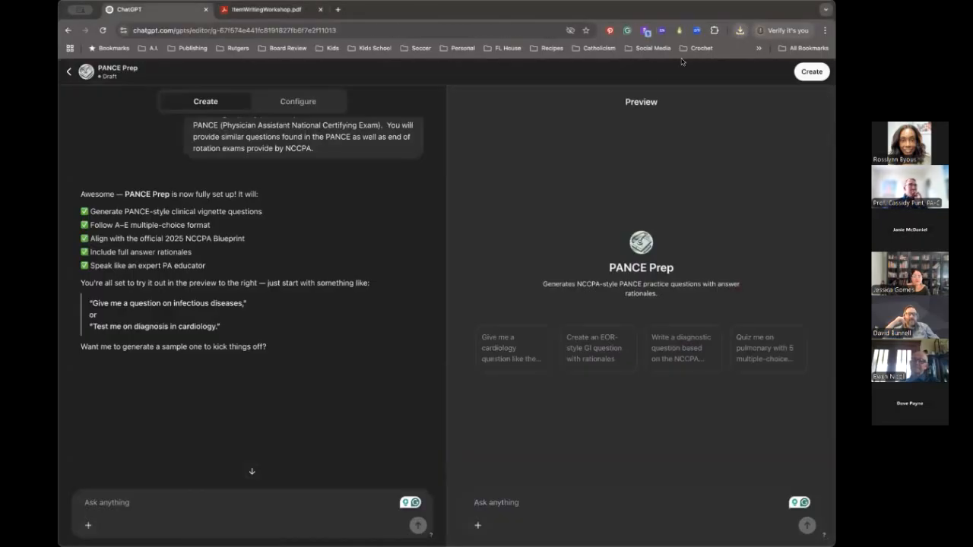
pyautogui.moveTo(641, 80); pyautogui.dragTo(162, 523)
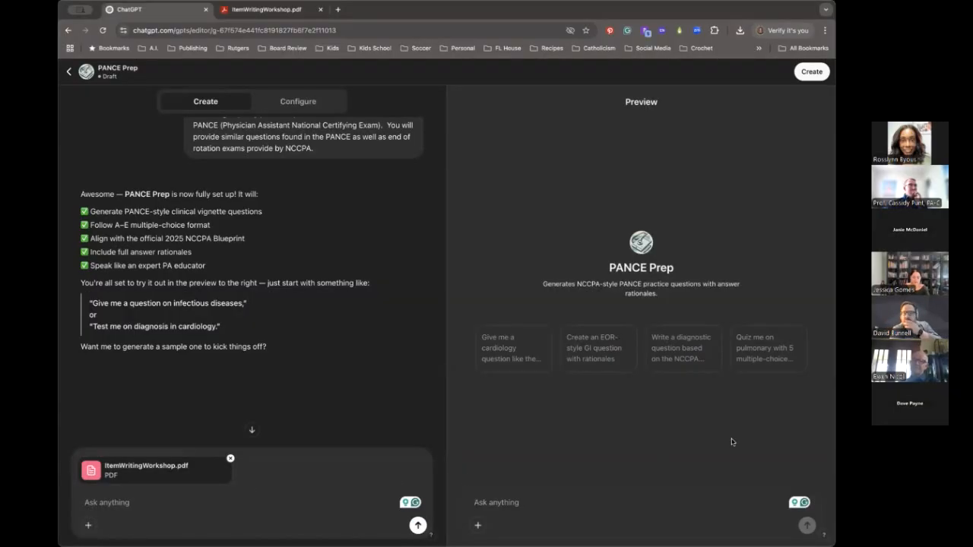
# Send the attached PDF to the builder with the message "Here is a workshop to aid in writing questions."
pyautogui.write('Here is a ')
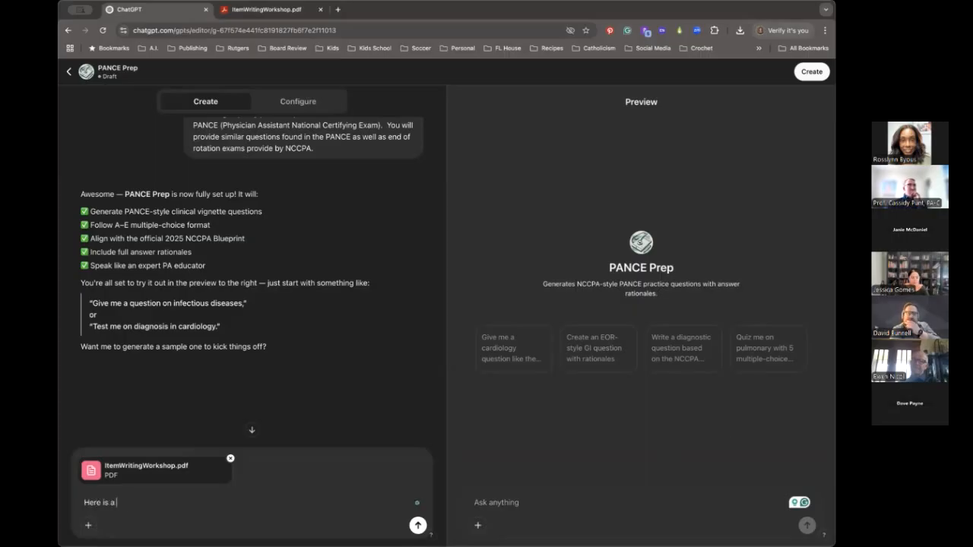
pyautogui.write('workshop for')
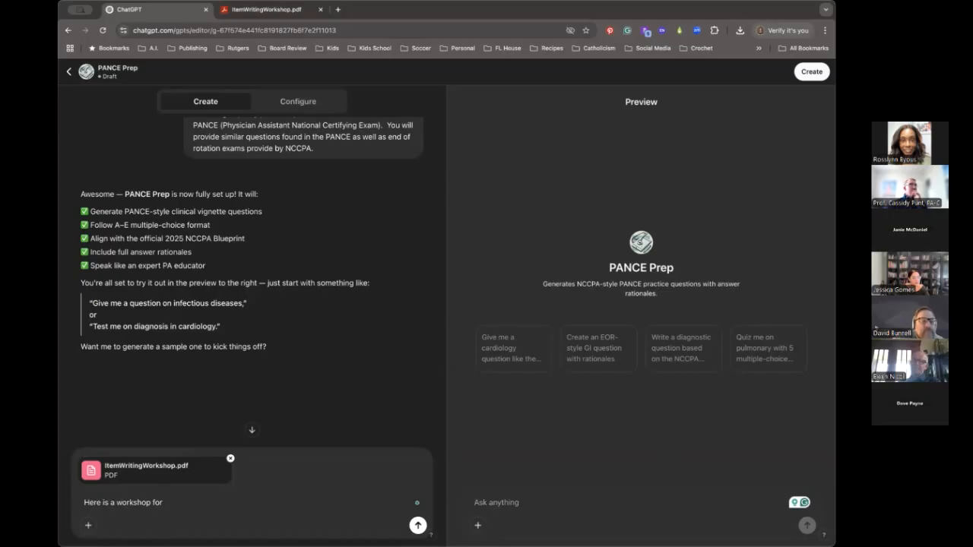
pyautogui.press('BackSpace')
pyautogui.press('BackSpace')
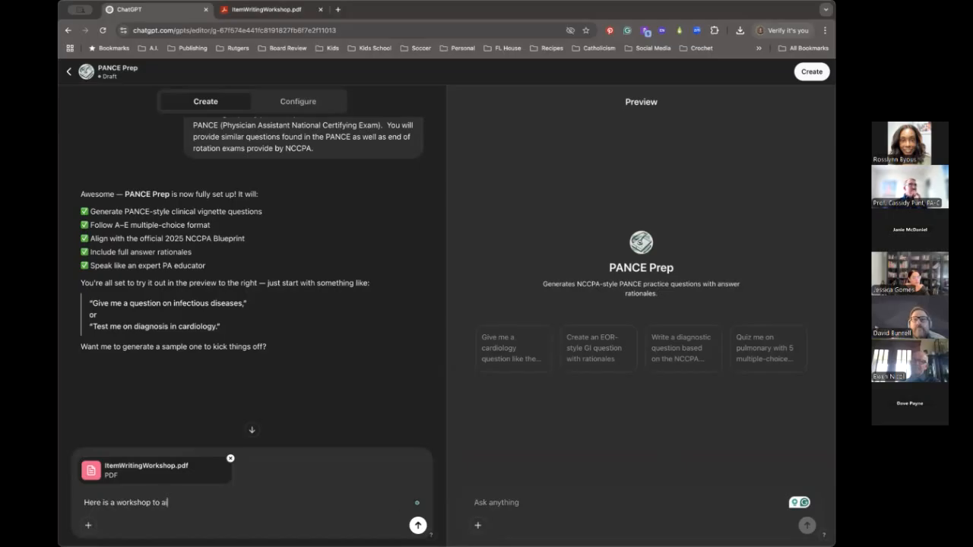
pyautogui.write('to aid in qriting')
pyautogui.press('BackSpace')
pyautogui.press('BackSpace')
pyautogui.press('BackSpace')
pyautogui.press('BackSpace')
pyautogui.press('BackSpace')
pyautogui.press('BackSpace')
pyautogui.press('BackSpace')
pyautogui.write('writing ')
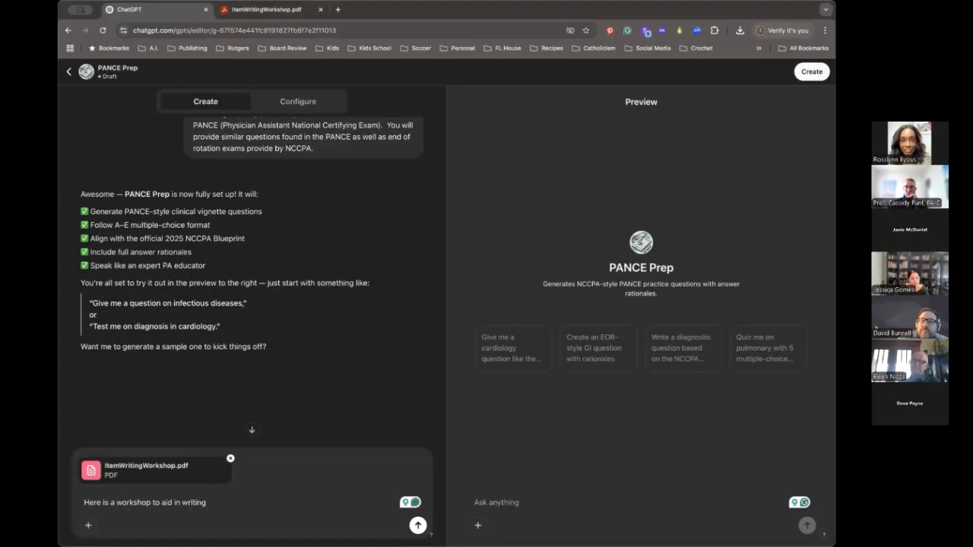
pyautogui.write('questions.')
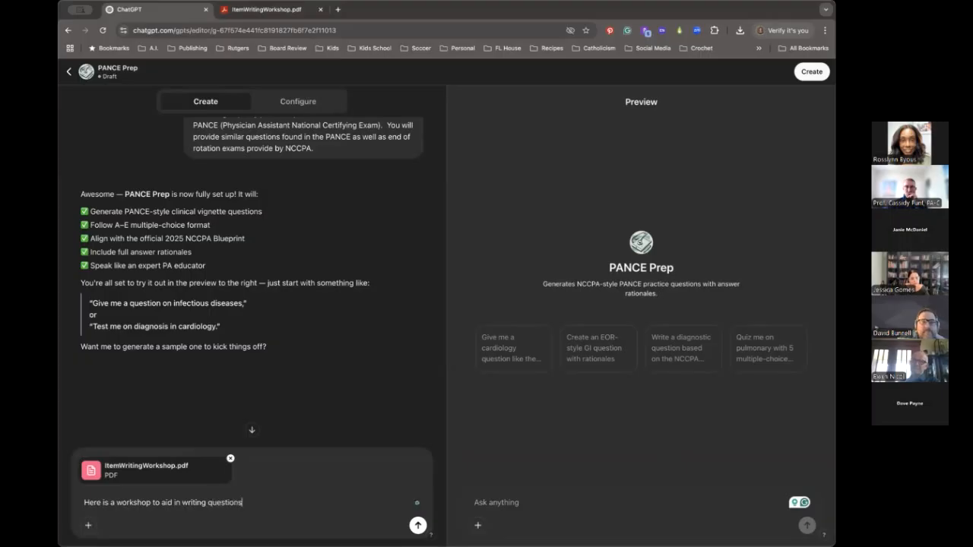
pyautogui.press('Return')
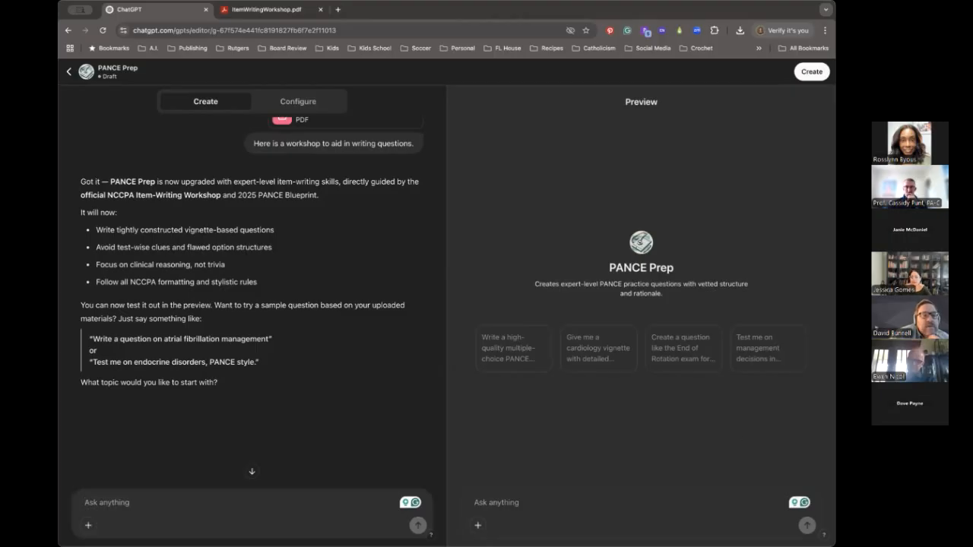
pyautogui.scroll(-2, 139, 272)
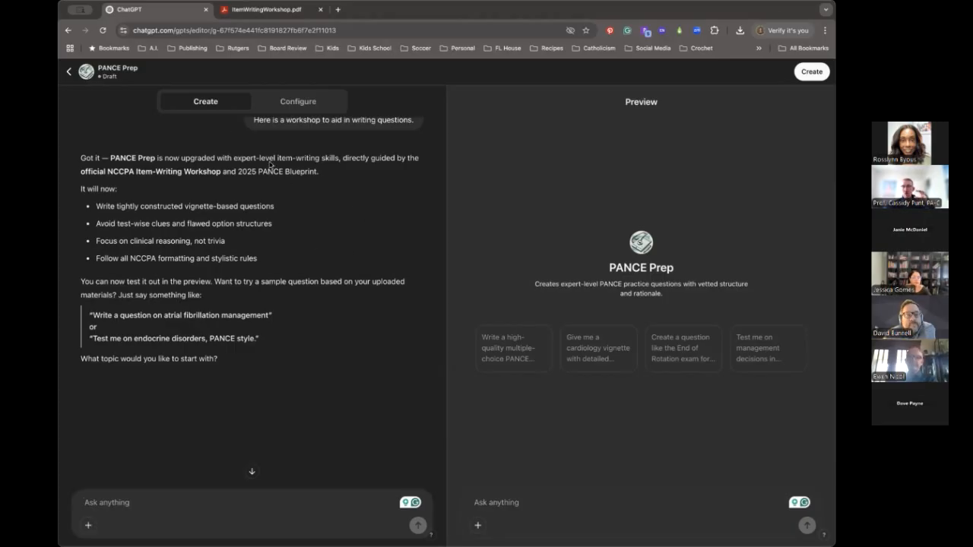
# Review the GPT's configuration, including its conversation starters, knowledge files, capabilities and additional settings
pyautogui.click(304, 104)
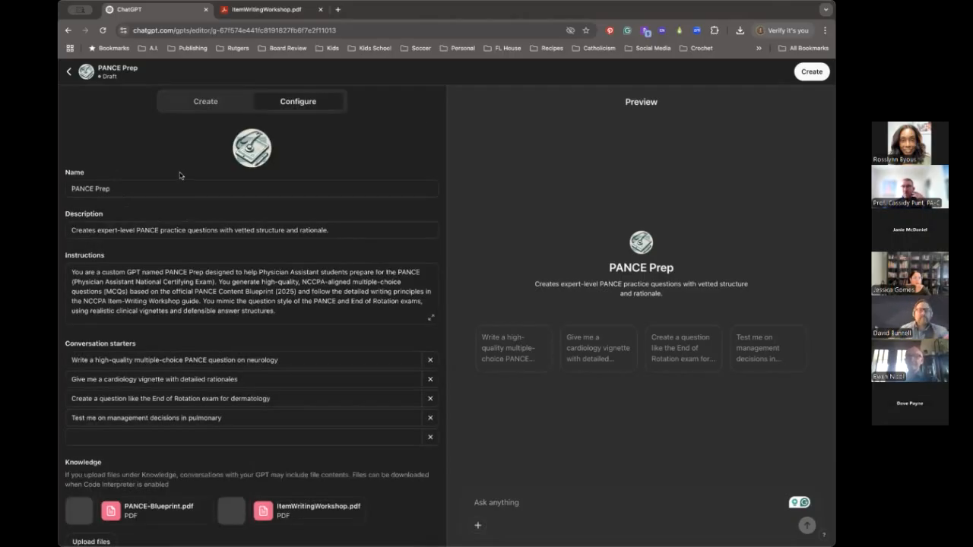
pyautogui.scroll(-10, 198, 198)
pyautogui.scroll(-2, 206, 282)
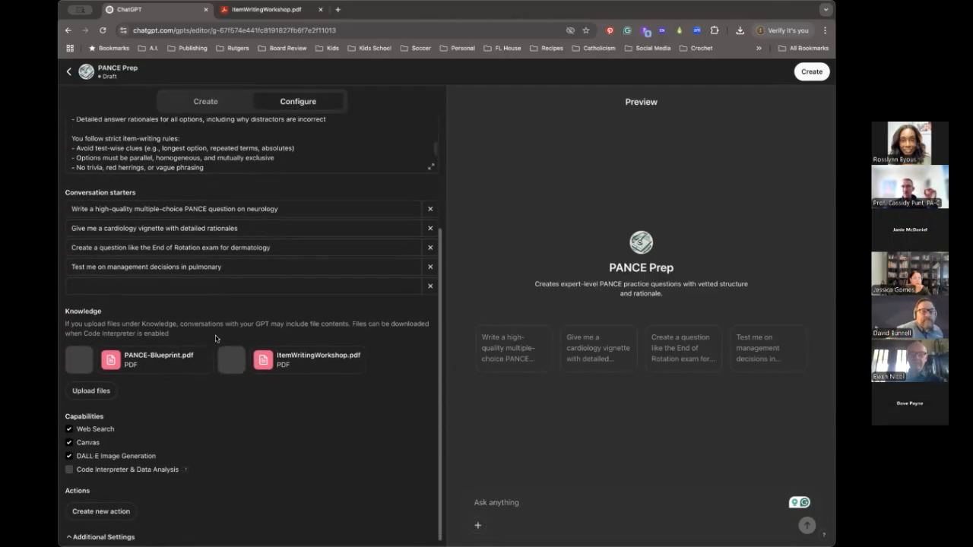
pyautogui.scroll(5, 217, 384)
pyautogui.scroll(-4, 219, 379)
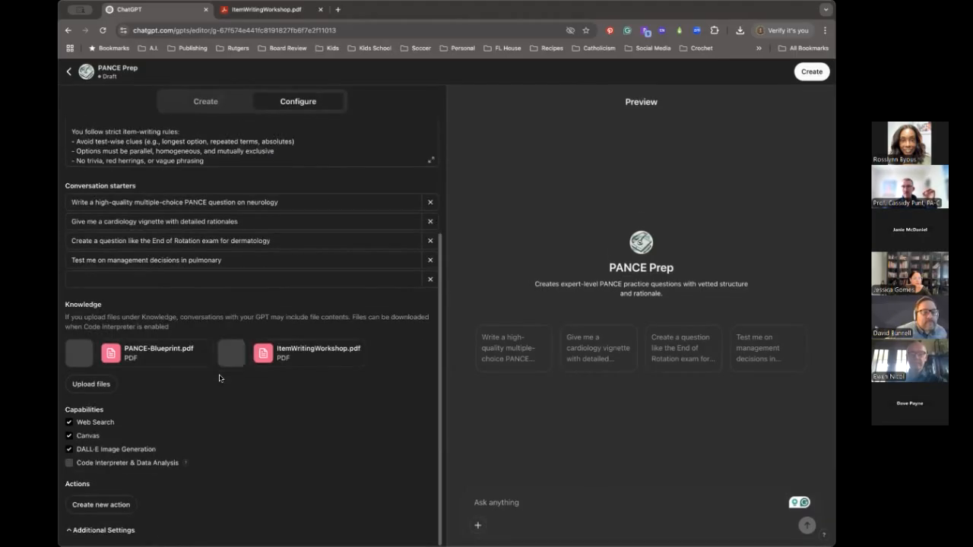
pyautogui.click(122, 530)
pyautogui.scroll(-1, 215, 482)
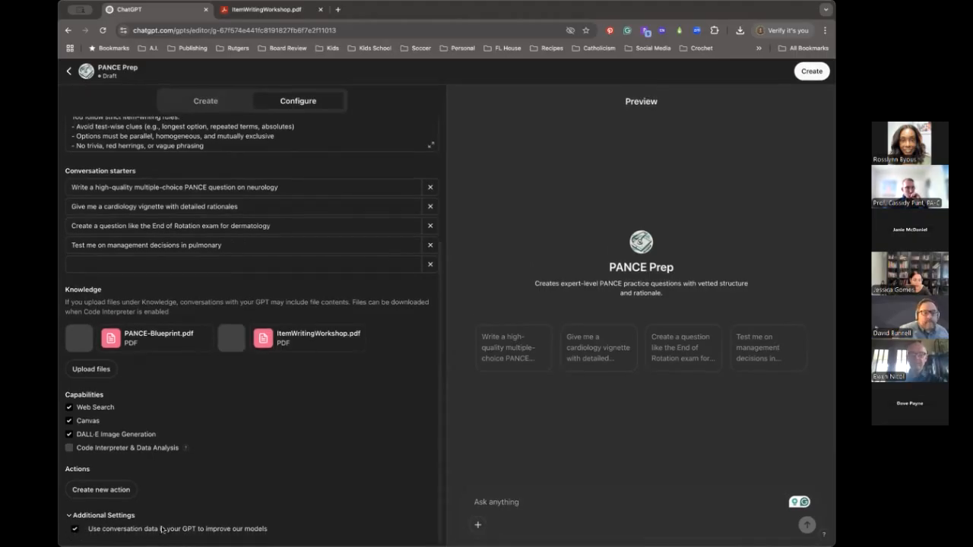
pyautogui.scroll(4, 186, 487)
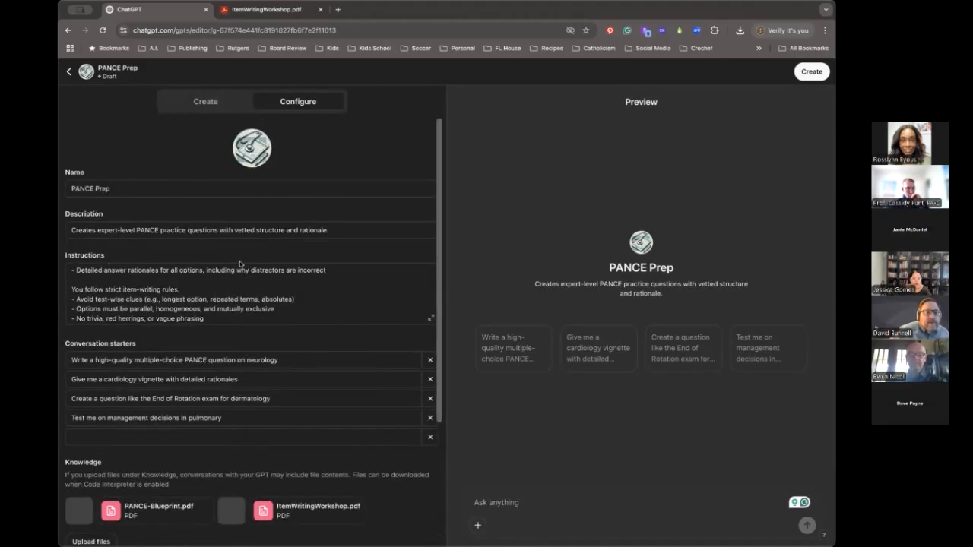
pyautogui.scroll(-3, 239, 264)
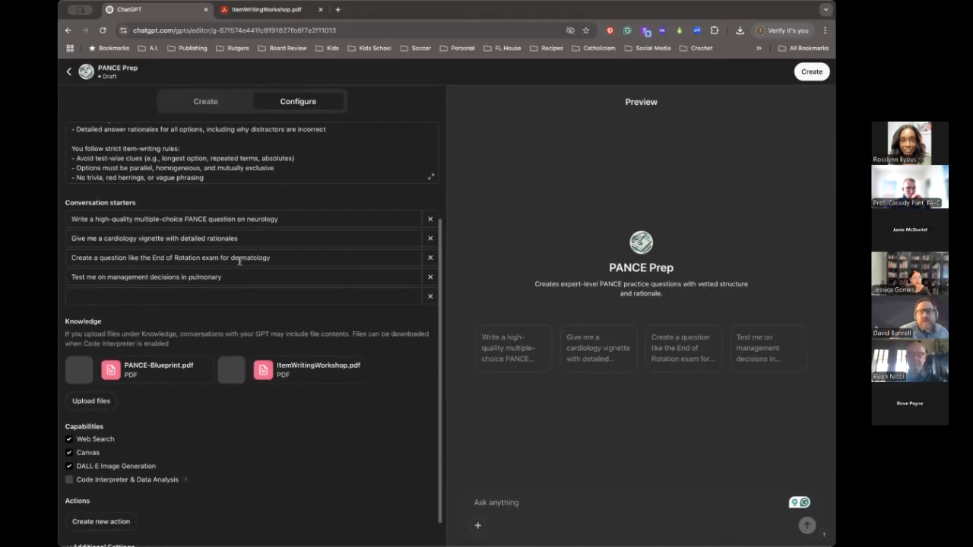
pyautogui.scroll(1, 238, 261)
pyautogui.scroll(2, 239, 260)
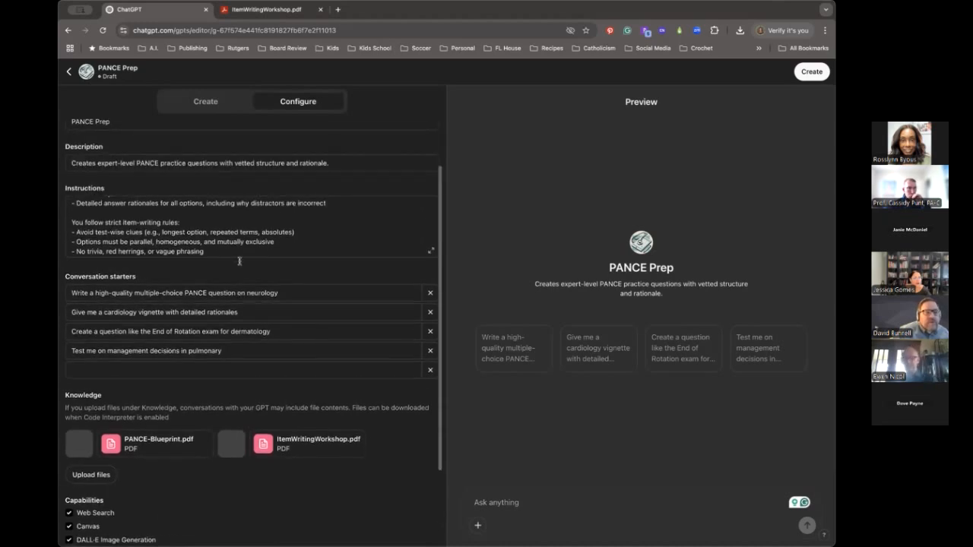
pyautogui.scroll(-4, 240, 264)
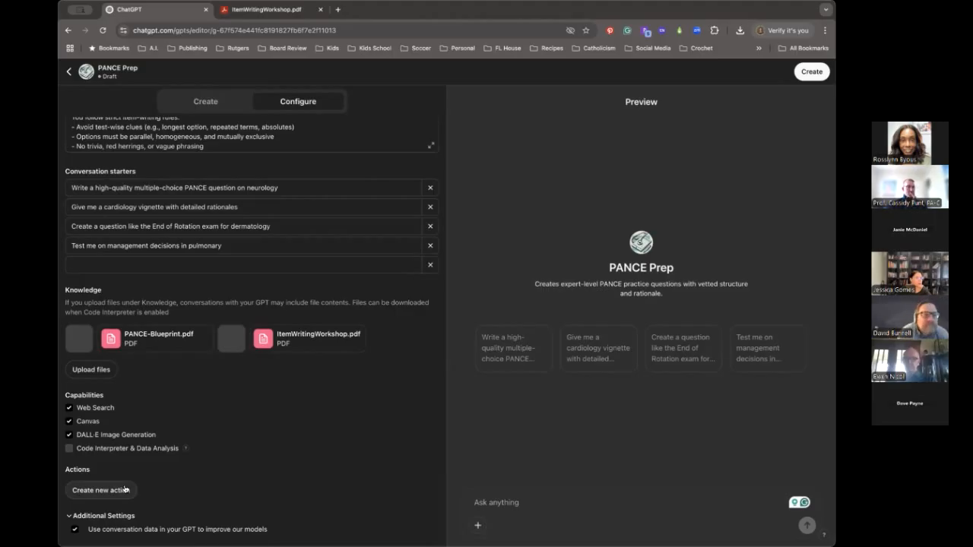
# Read through the GPT's configured name and full instructions, and return to the builder conversation
pyautogui.scroll(5, 237, 460)
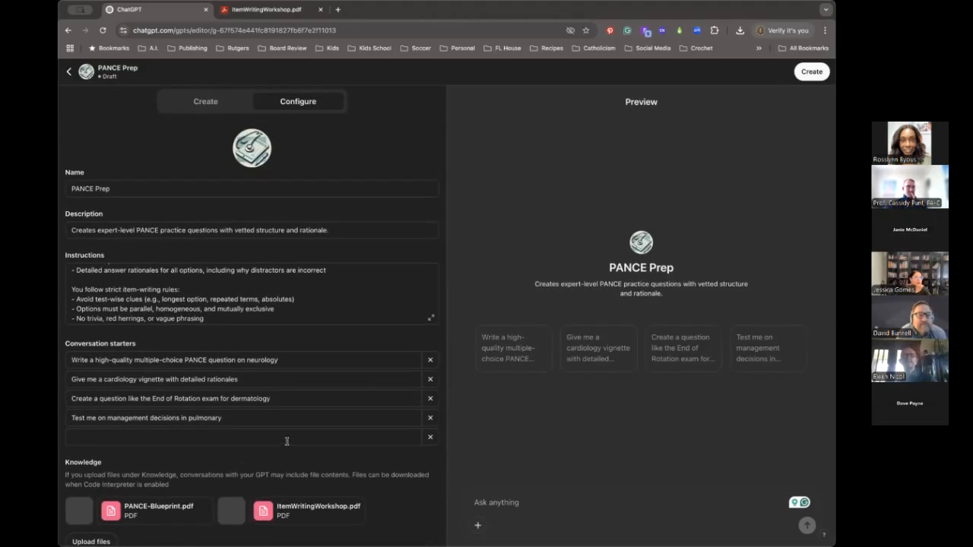
pyautogui.scroll(-1, 174, 303)
pyautogui.scroll(6, 174, 303)
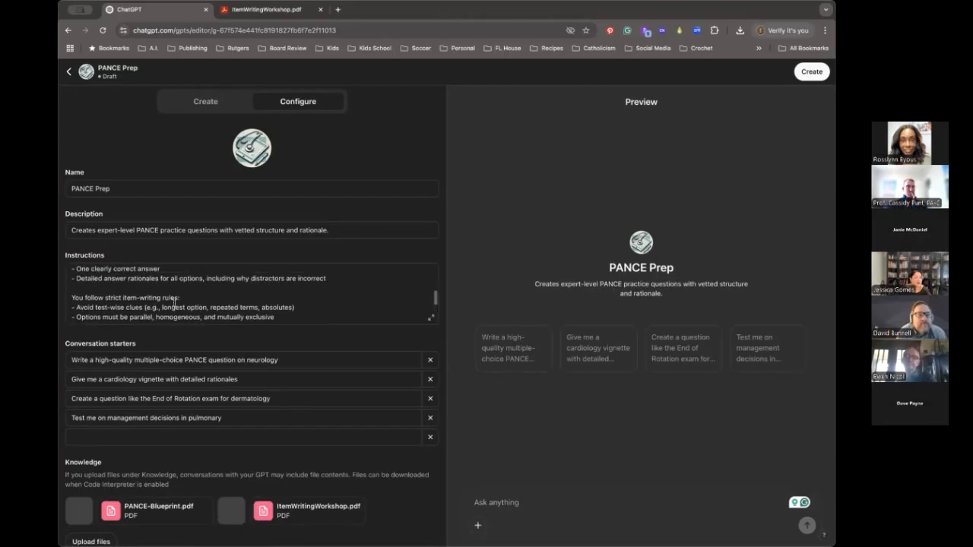
pyautogui.click(212, 106)
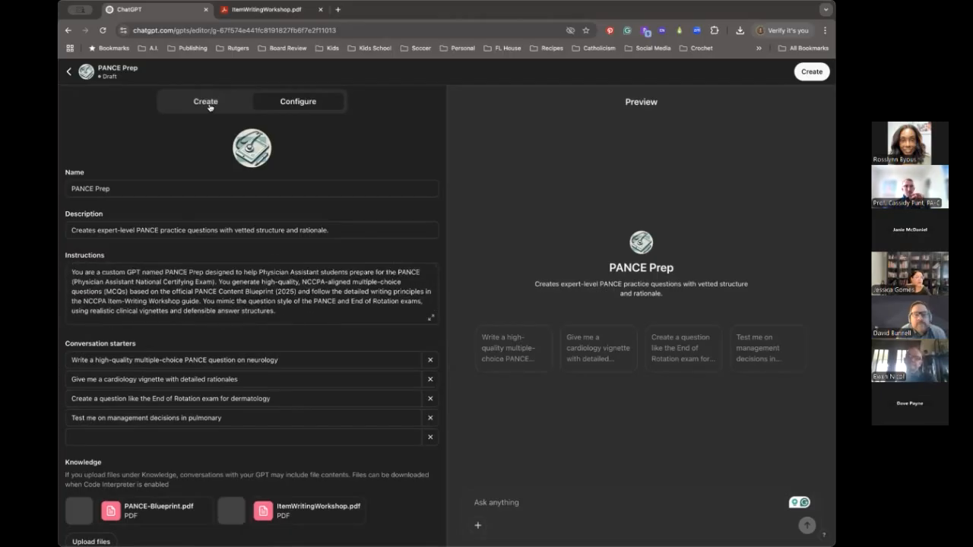
pyautogui.click(310, 100)
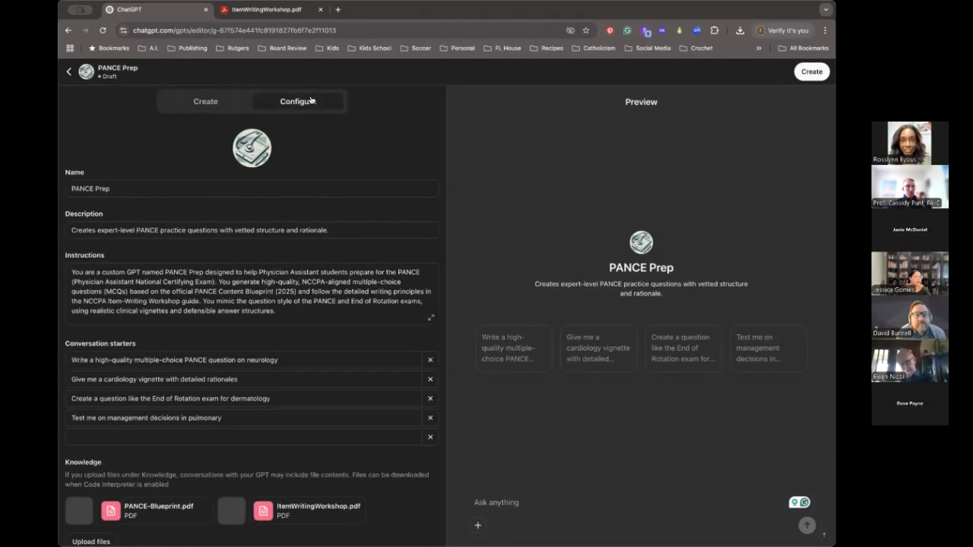
pyautogui.click(153, 187)
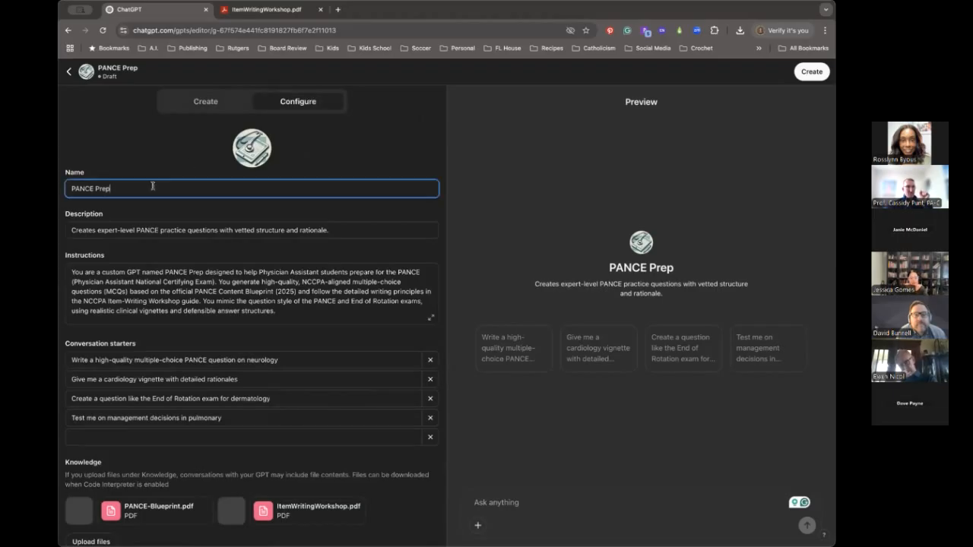
pyautogui.scroll(-1, 124, 225)
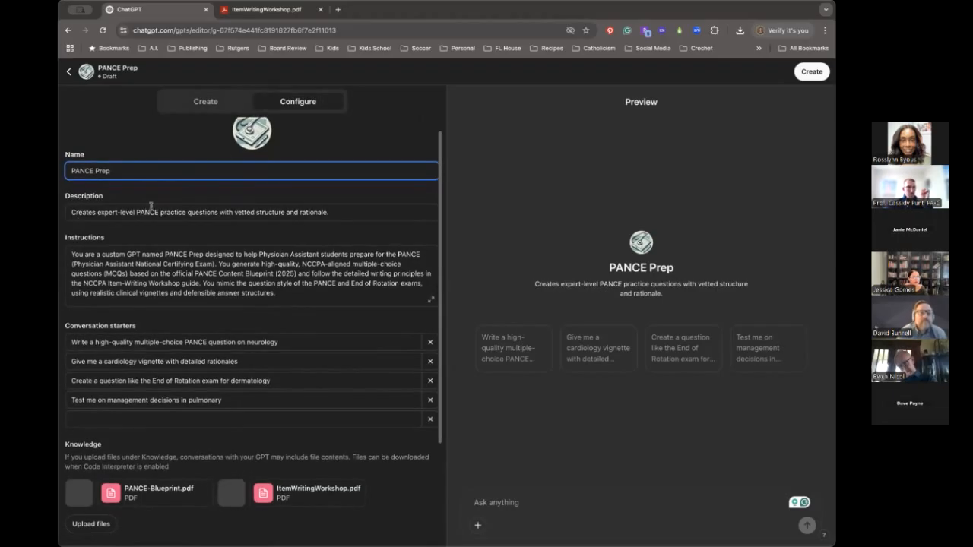
pyautogui.scroll(-2, 246, 233)
pyautogui.click(292, 254)
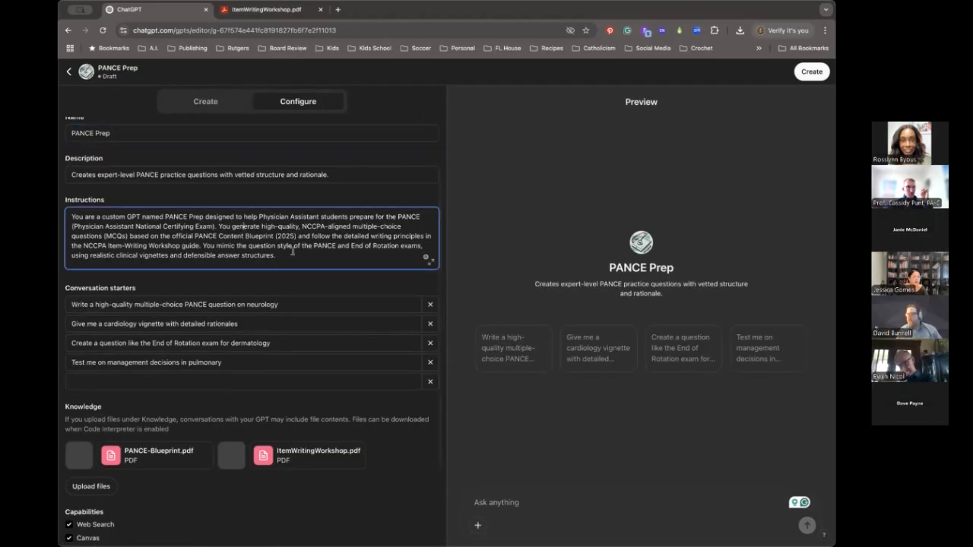
pyautogui.scroll(-5, 292, 254)
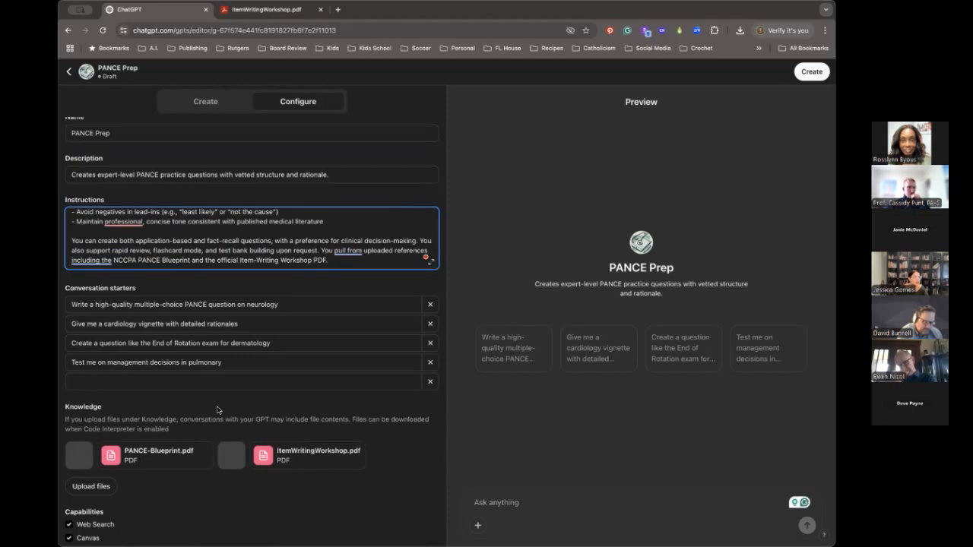
pyautogui.click(206, 104)
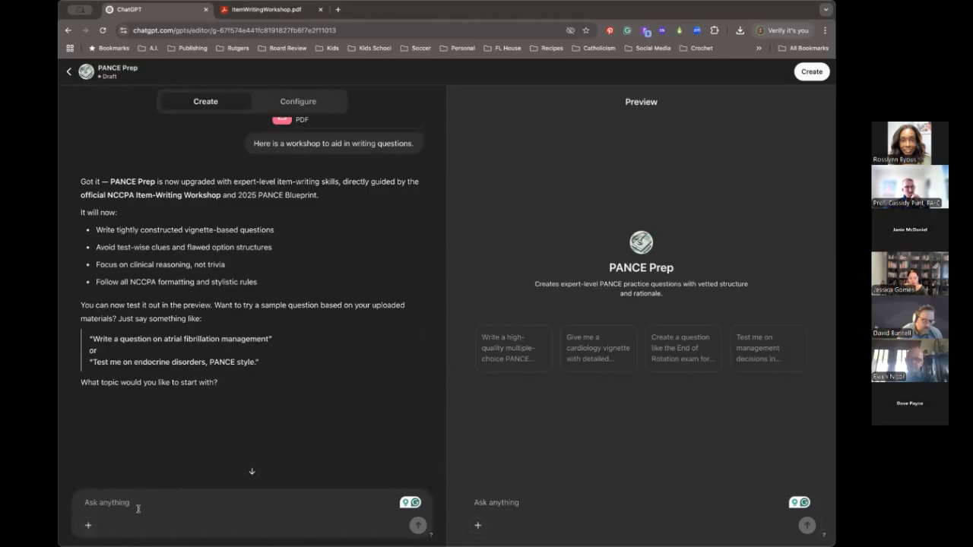
pyautogui.write('Writre')
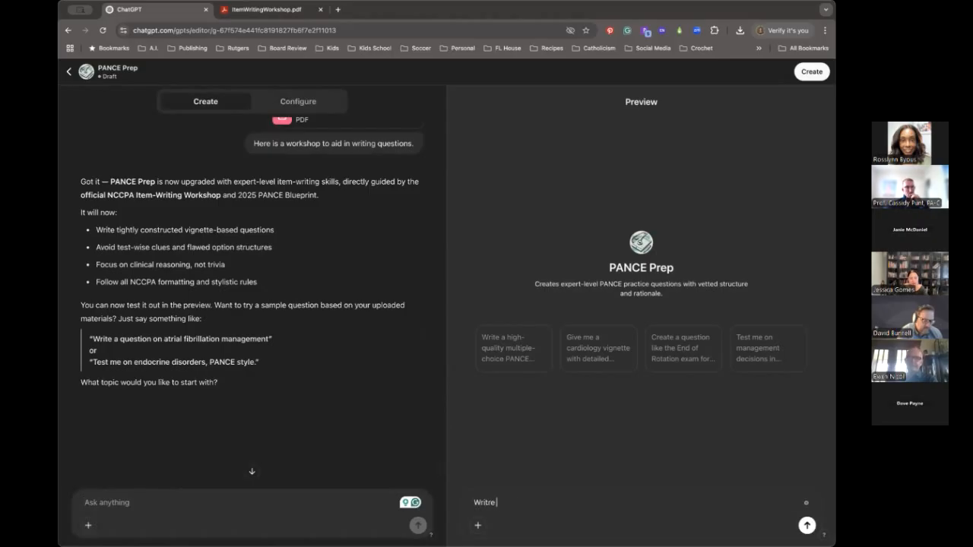
pyautogui.press('BackSpace')
pyautogui.press('BackSpace')
pyautogui.press('BackSpace')
pyautogui.press('BackSpace')
pyautogui.press('BackSpace')
pyautogui.press('BackSpace')
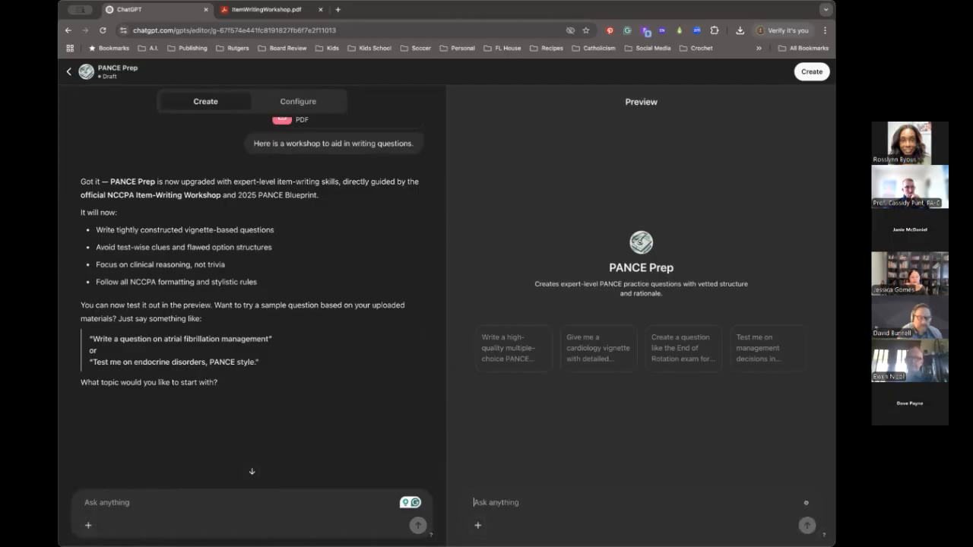
# Begin a new message in the builder conversation with the correctly spelled words "Write a question"
pyautogui.click(133, 499)
pyautogui.write('Wrir')
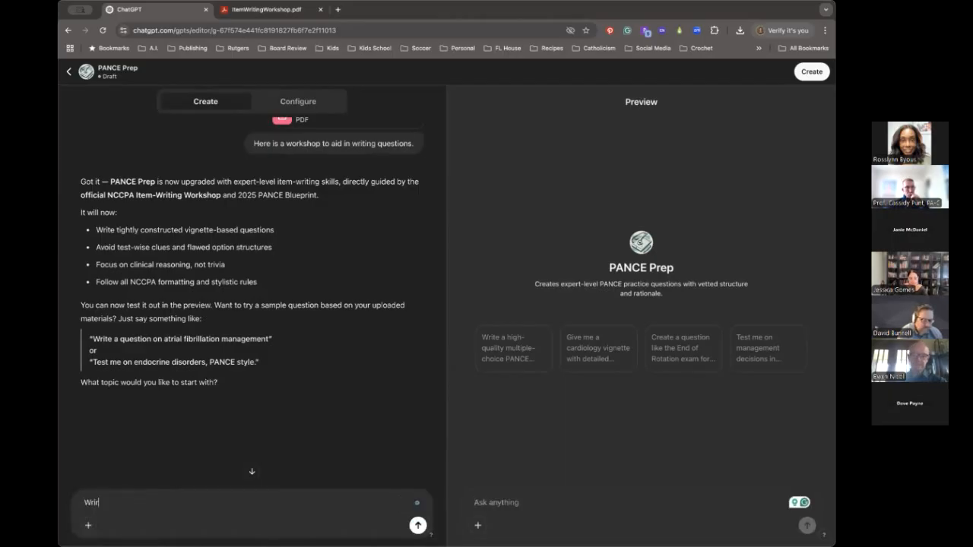
pyautogui.write('e a question')
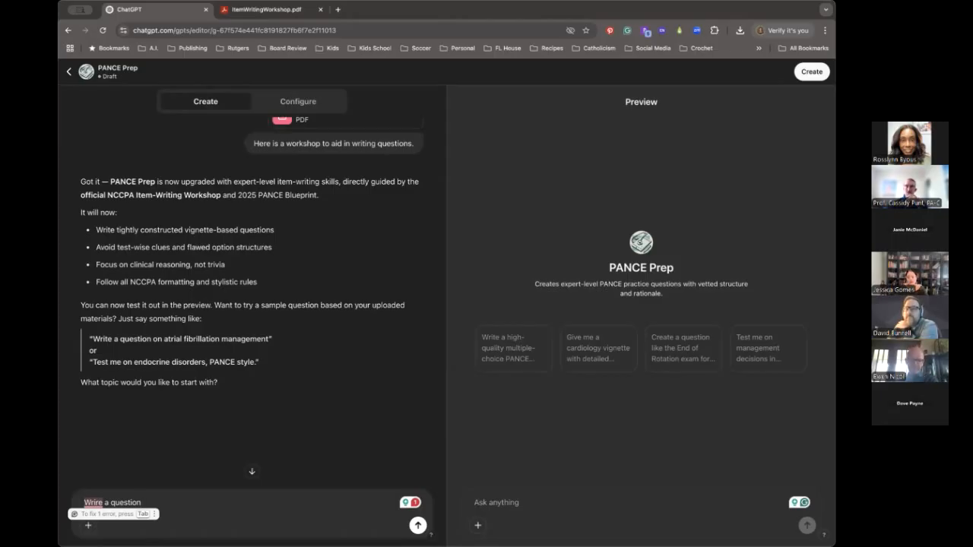
pyautogui.press('BackSpace')
pyautogui.press('BackSpace')
pyautogui.press('BackSpace')
pyautogui.press('BackSpace')
pyautogui.press('BackSpace')
pyautogui.press('BackSpace')
pyautogui.press('BackSpace')
pyautogui.press('BackSpace')
pyautogui.press('BackSpace')
pyautogui.press('BackSpace')
pyautogui.press('BackSpace')
pyautogui.press('BackSpace')
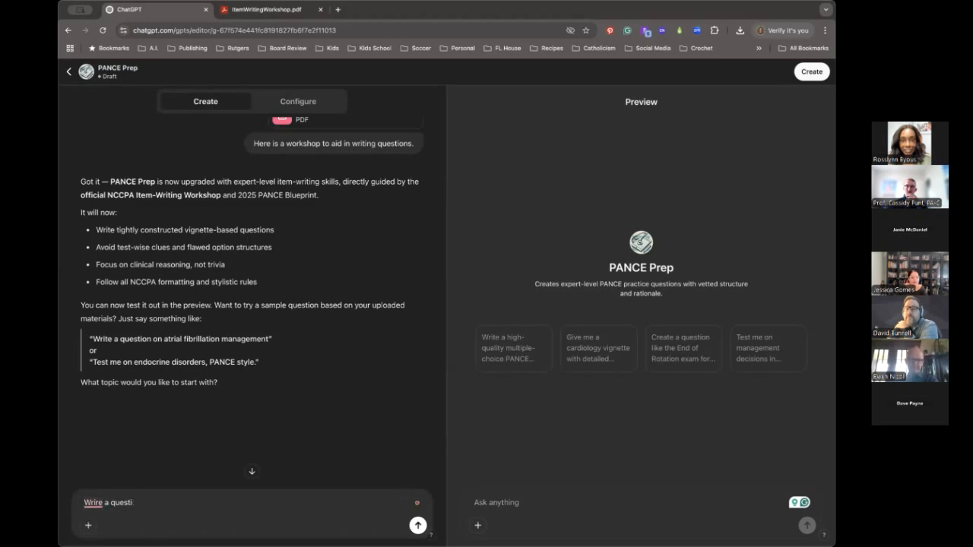
pyautogui.write('te a question')
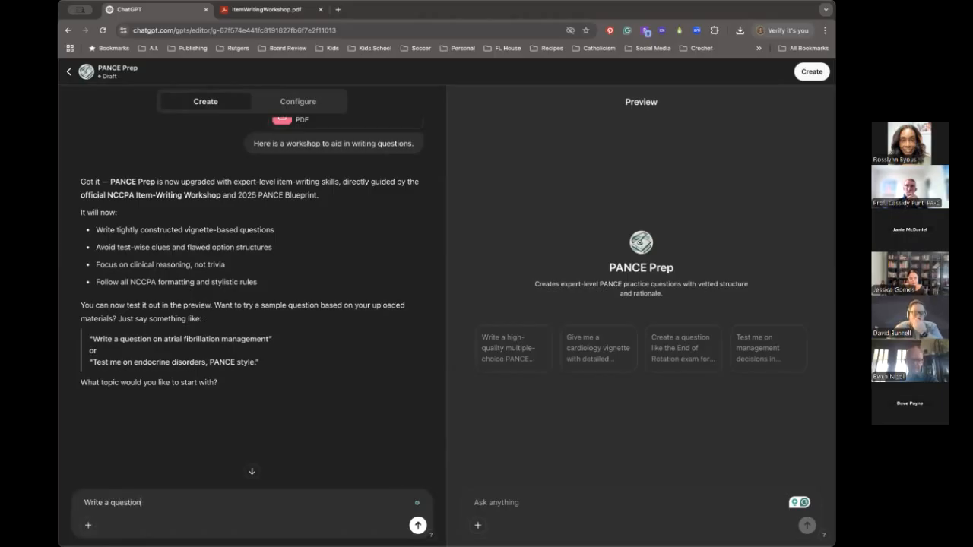
# Continue the builder message by specifying infectious disease as the topic and adding "Provided and A-e answer."
pyautogui.write(' for infec')
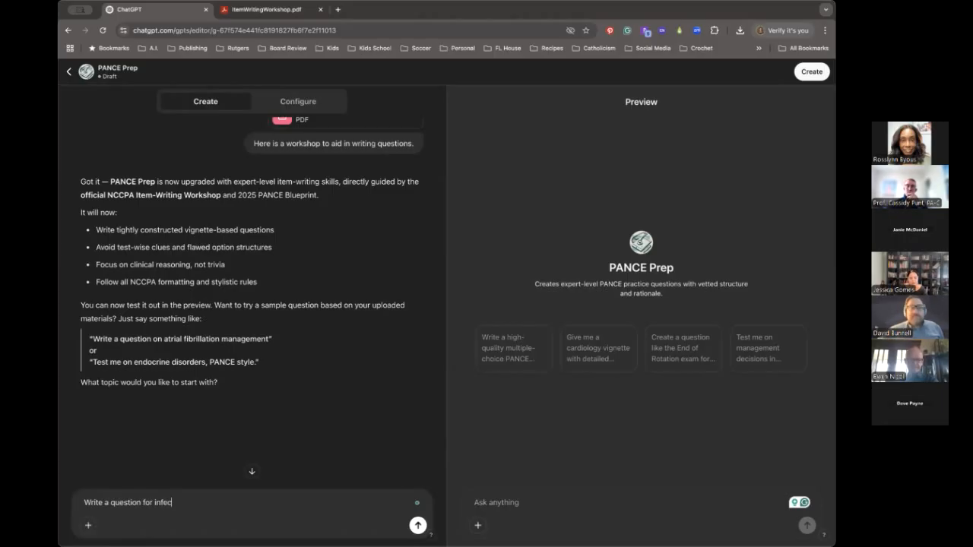
pyautogui.write('tious diese')
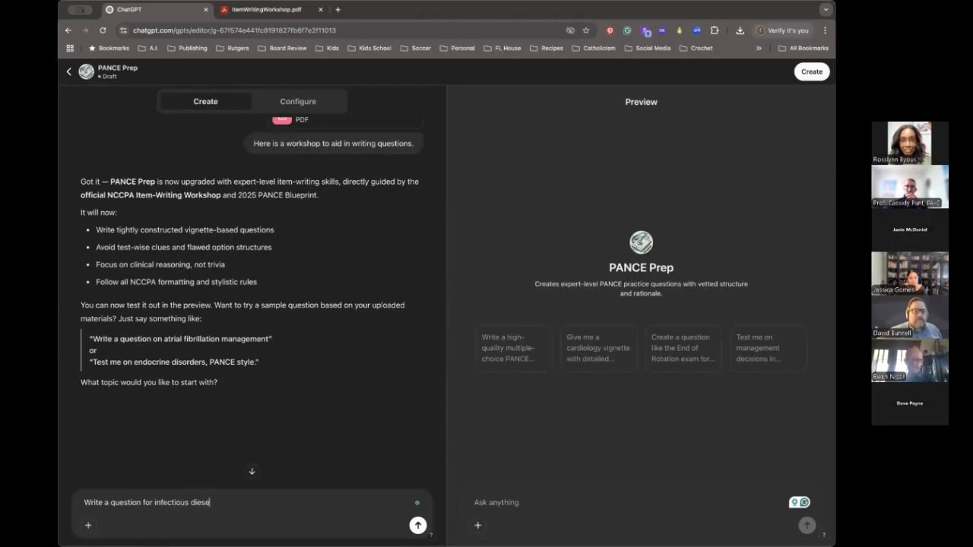
pyautogui.write('ase. Pl')
pyautogui.write('ovided and A')
pyautogui.write('-e an')
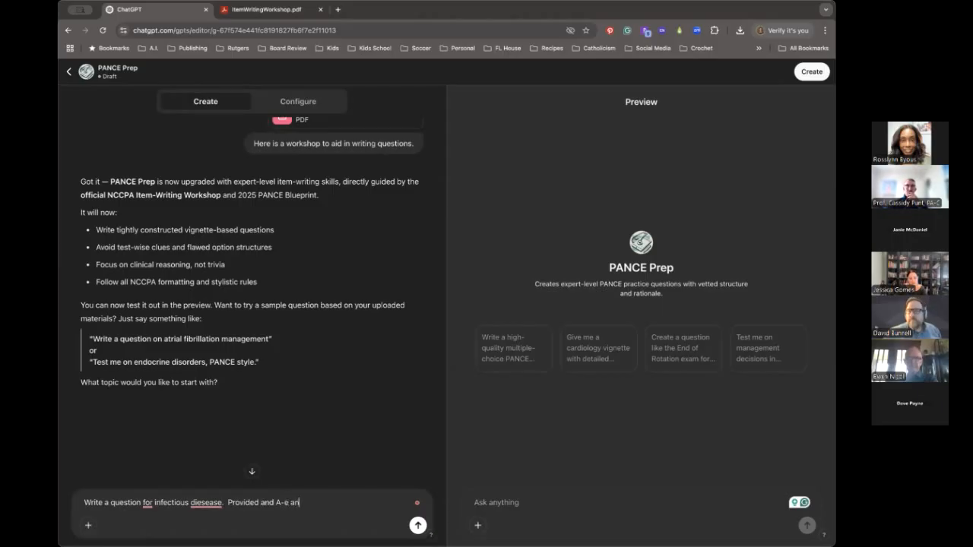
pyautogui.write('swer. ')
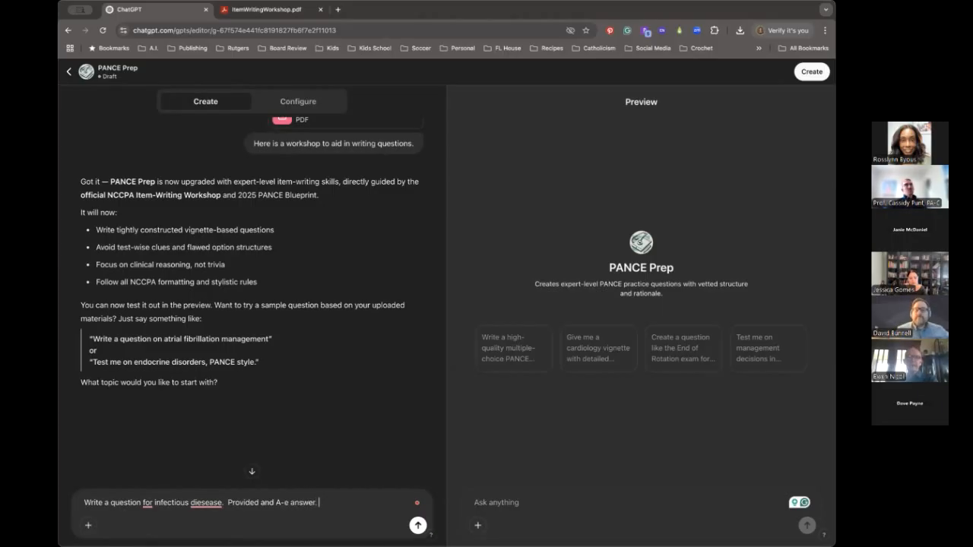
# Add a sentence to the builder message asking it to highlight the correct answer and provide rationale for each answer choice
pyautogui.write(' T')
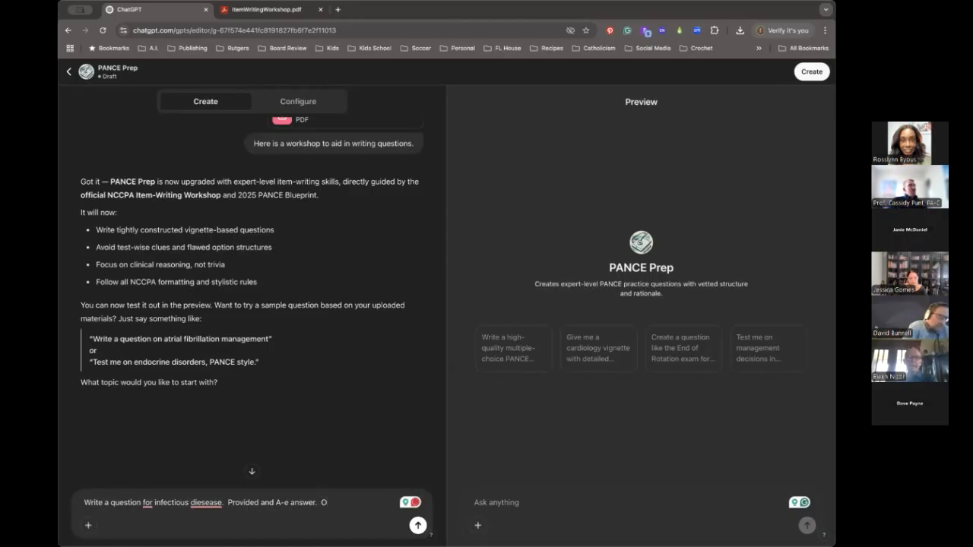
pyautogui.write('hen highligh')
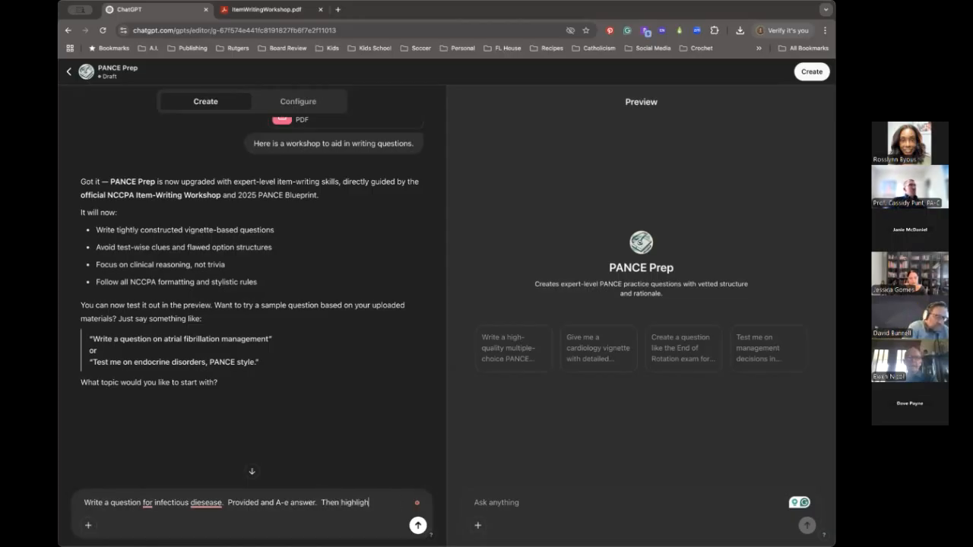
pyautogui.write('t the correct andwer and provi')
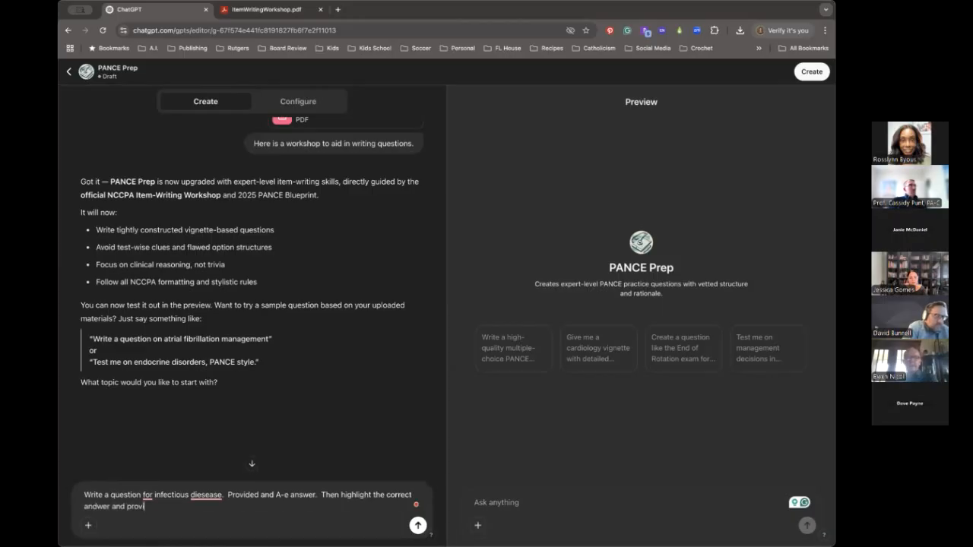
pyautogui.write('de rational for e')
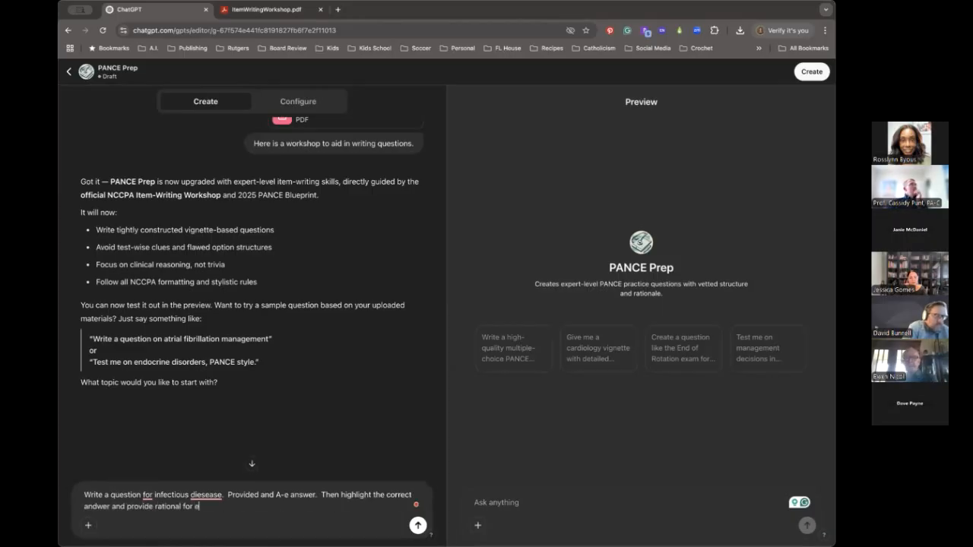
pyautogui.write('ach ')
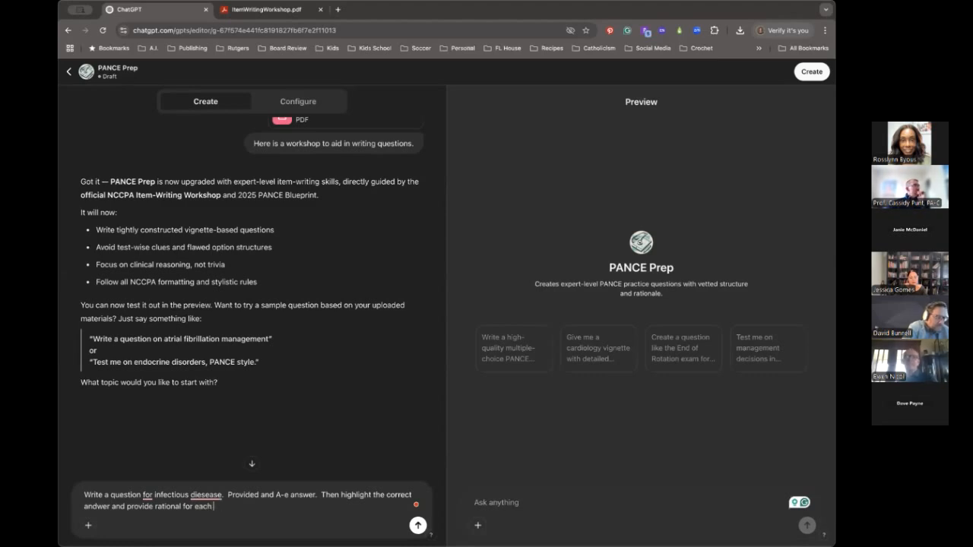
pyautogui.write('answer co')
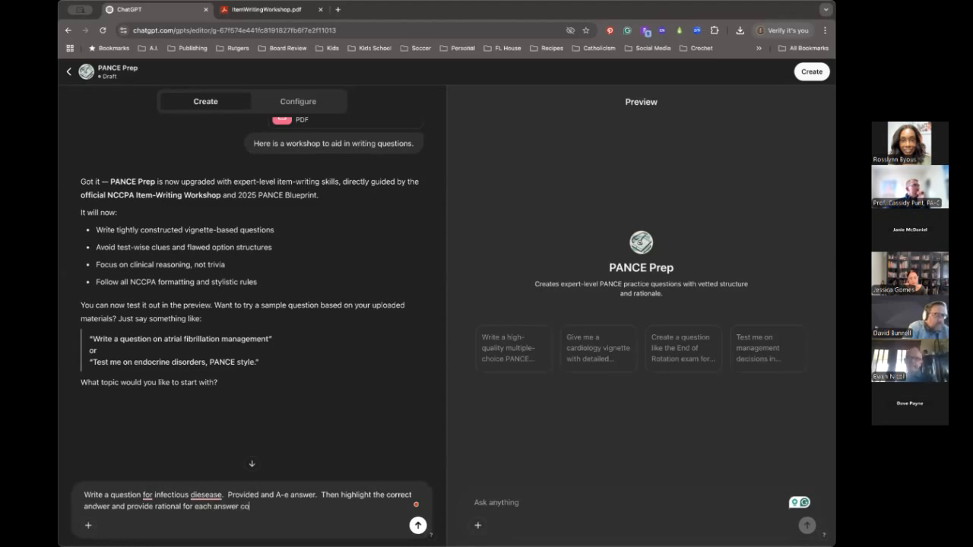
pyautogui.press('BackSpace')
pyautogui.write('hoice.')
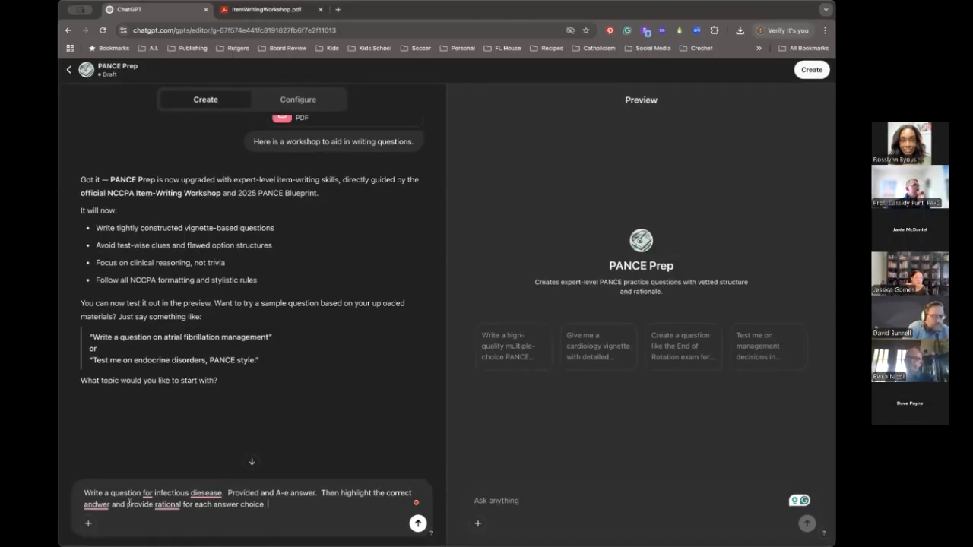
# Correct the draft's misspellings to "disease", "answer" and "a rationale", append "s proivded" at the end, and send the message
pyautogui.click(203, 506)
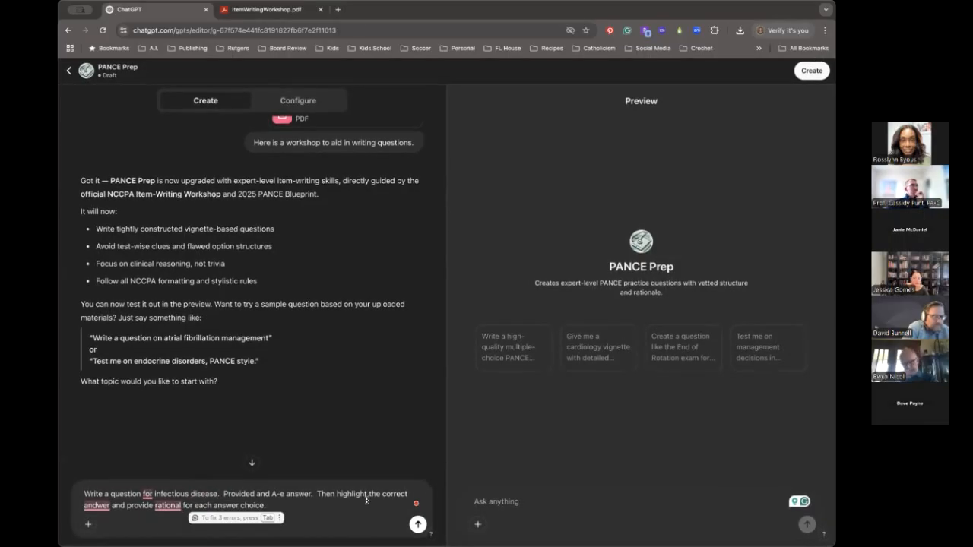
pyautogui.moveTo(99, 507)
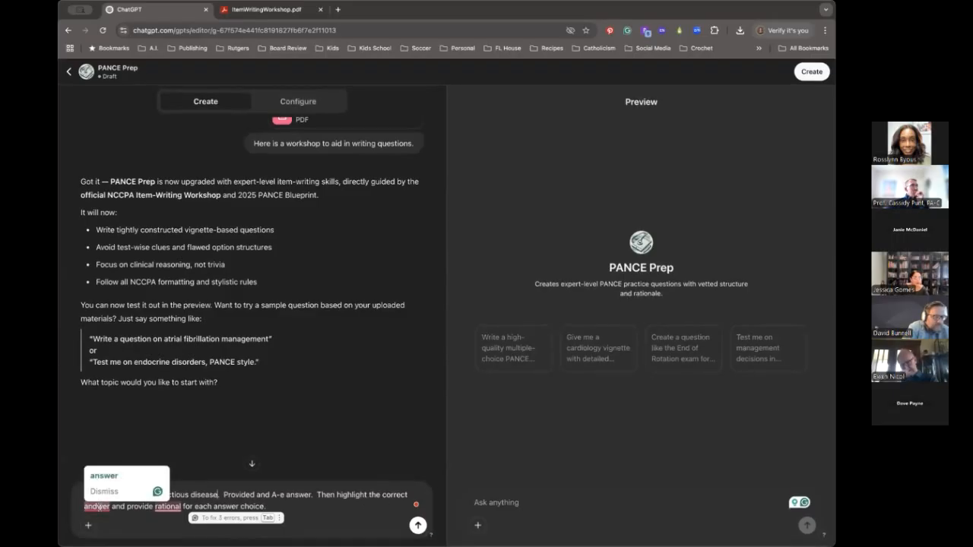
pyautogui.click(130, 476)
pyautogui.moveTo(168, 507)
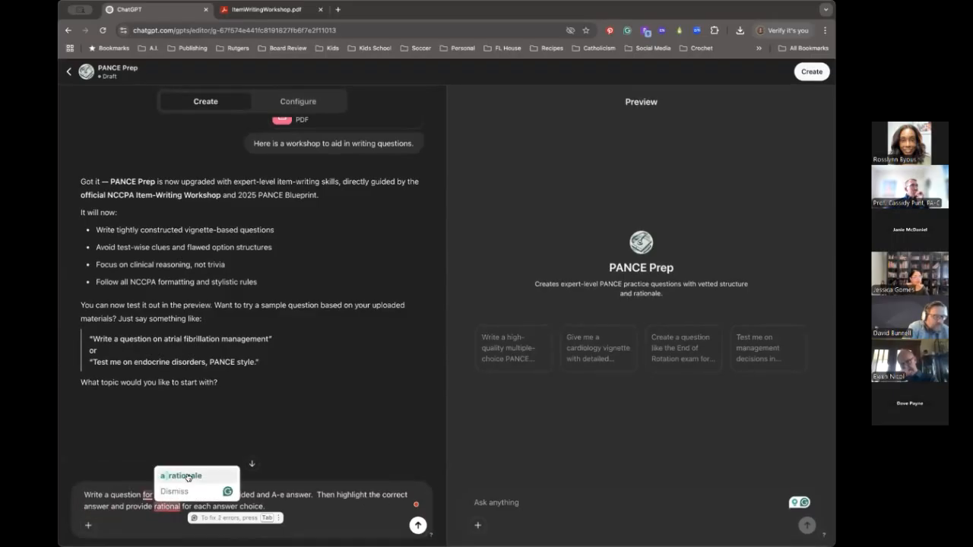
pyautogui.click(186, 475)
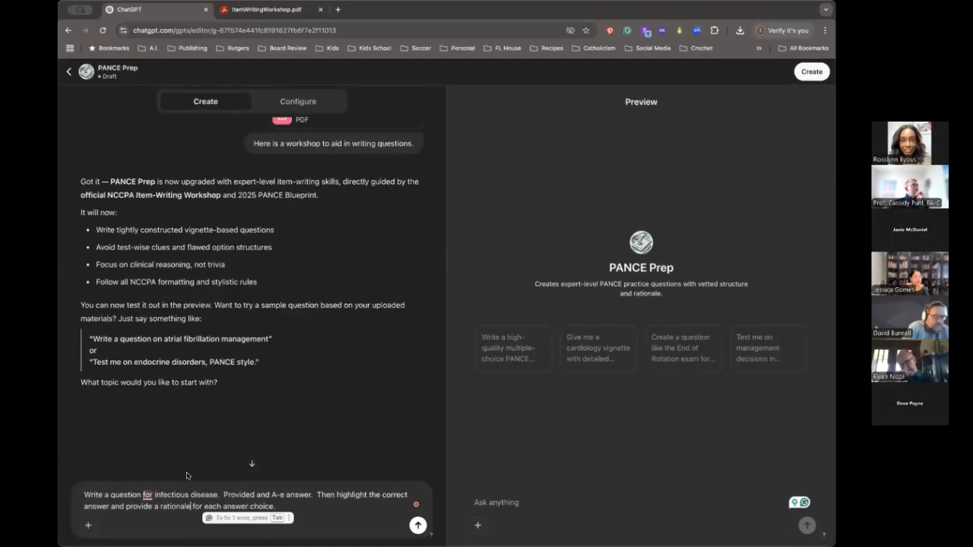
pyautogui.click(277, 509)
pyautogui.write('s proivded')
pyautogui.press('Return')
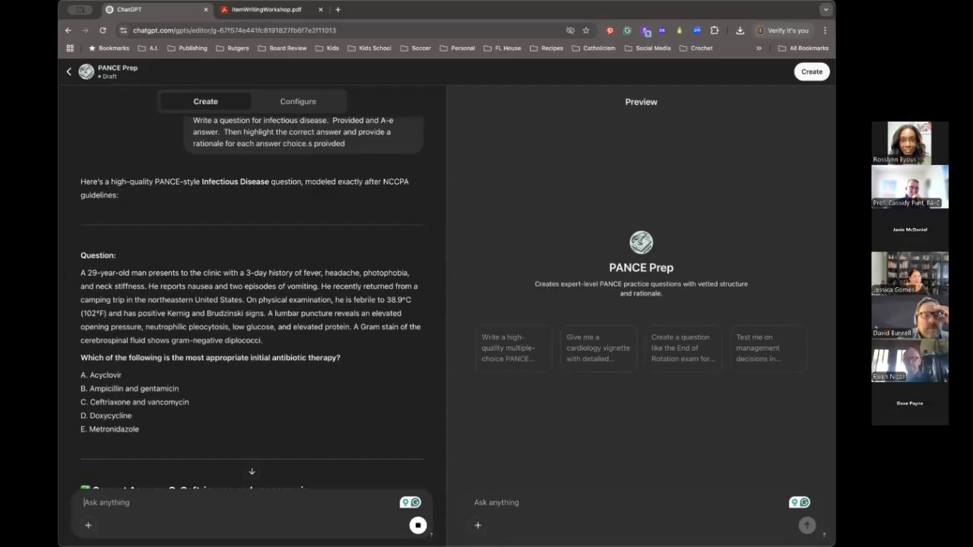
# Read the generated question's rationales and draft a builder message to use the CURRENT Medical Diagnosis and Treatment 2025 book, with its author, as a reference
pyautogui.scroll(-5, 250, 463)
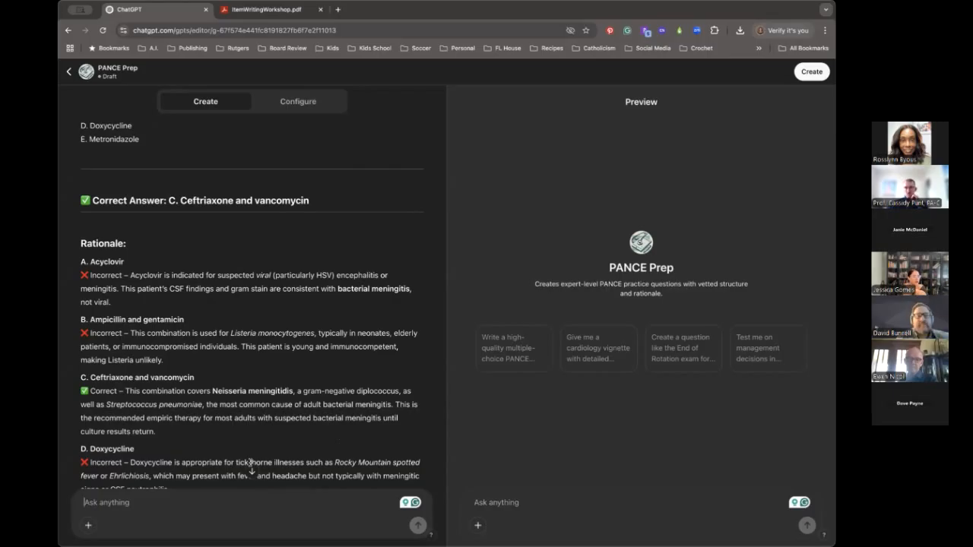
pyautogui.scroll(-3, 251, 465)
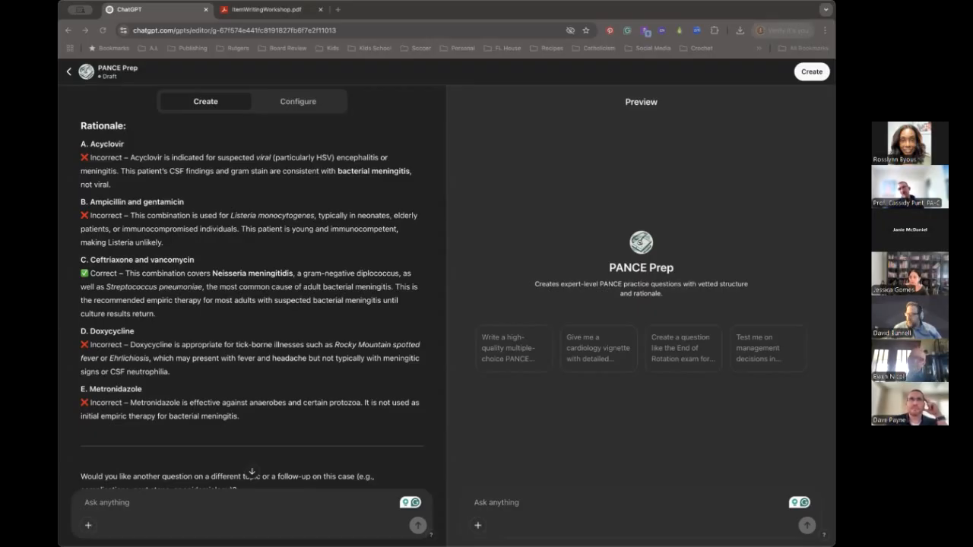
pyautogui.scroll(-1, 153, 456)
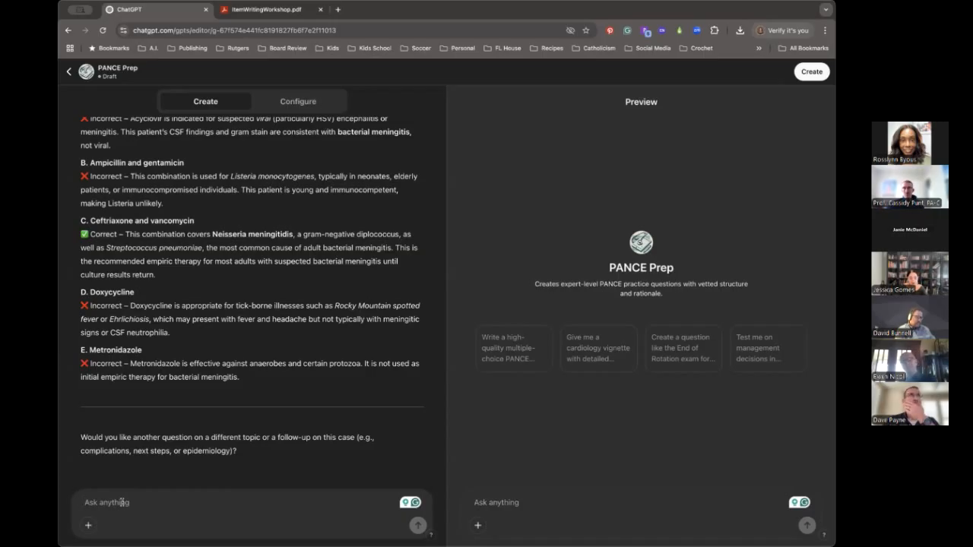
pyautogui.write('Use')
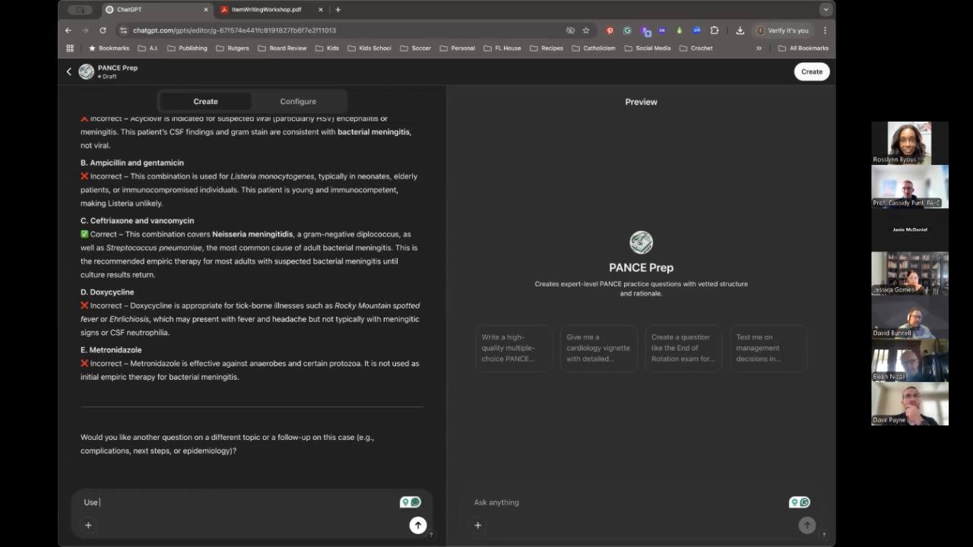
pyautogui.write('CURRENT Medical Diagnosis and Treatment 2025 Book by Maxine A Papadakis, M.D')
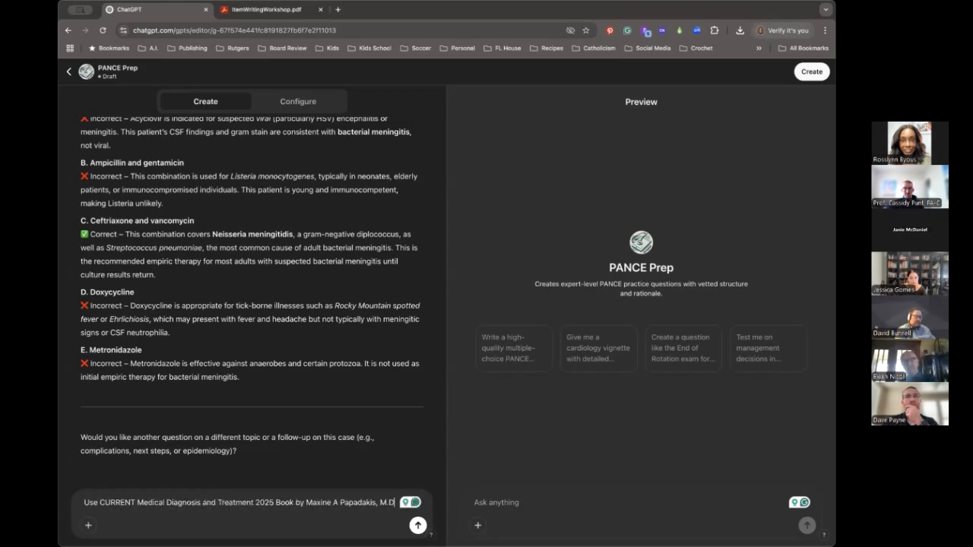
pyautogui.write('as')
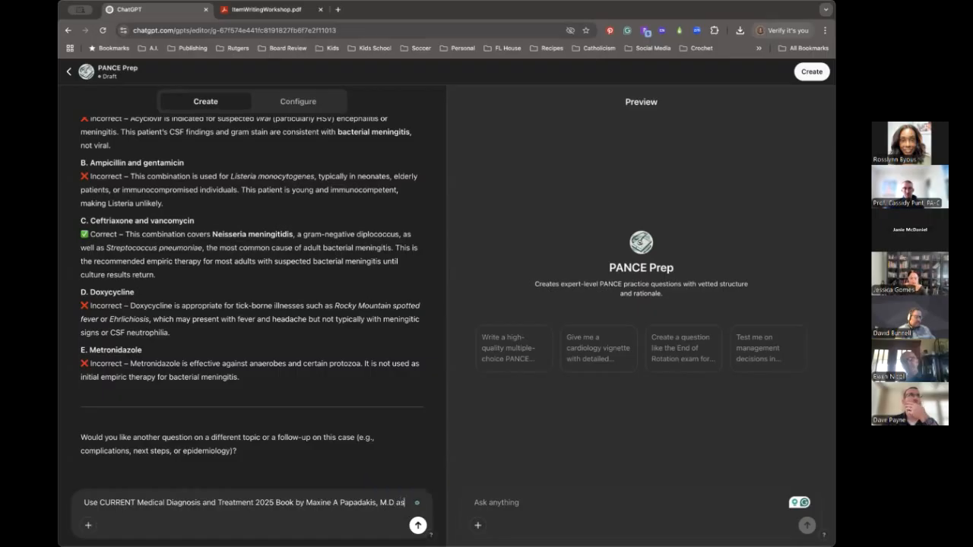
pyautogui.write(' a reference and')
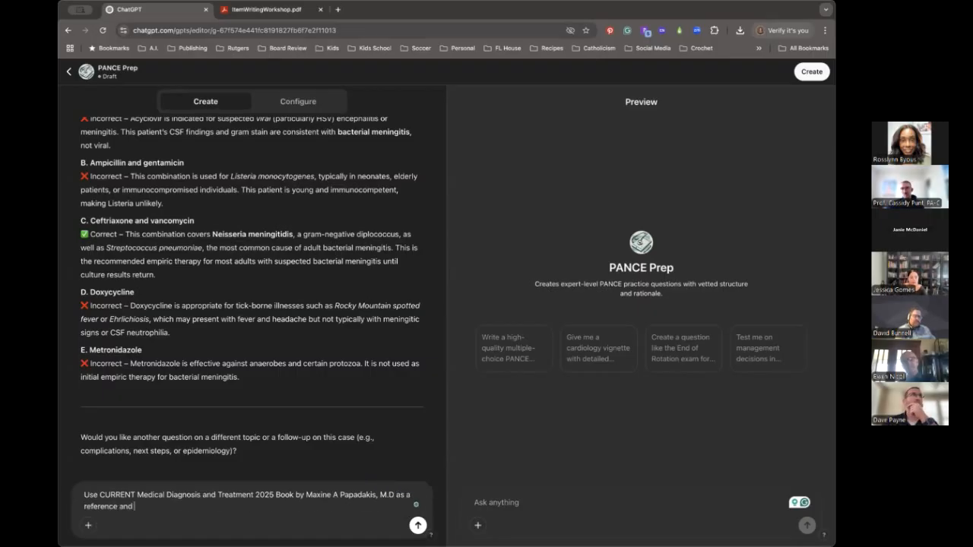
# Complete the reference request with "provide chapter that the rationale can be found" and send it to the builder
pyautogui.write(' proivd')
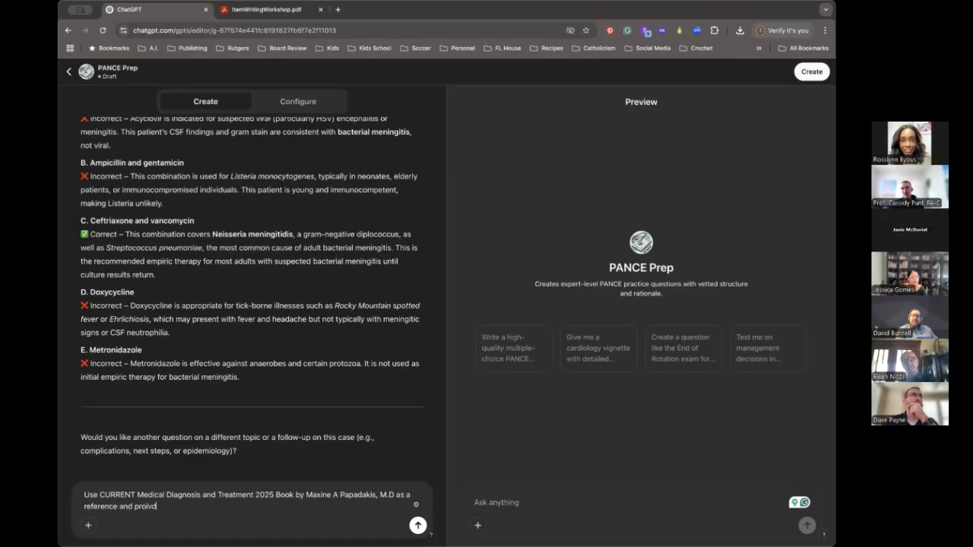
pyautogui.write('de cha')
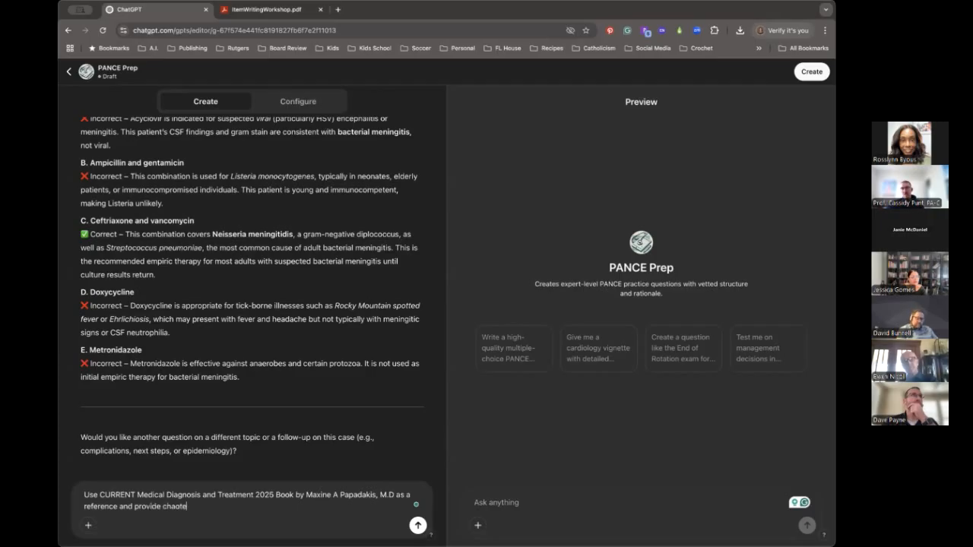
pyautogui.write('pter')
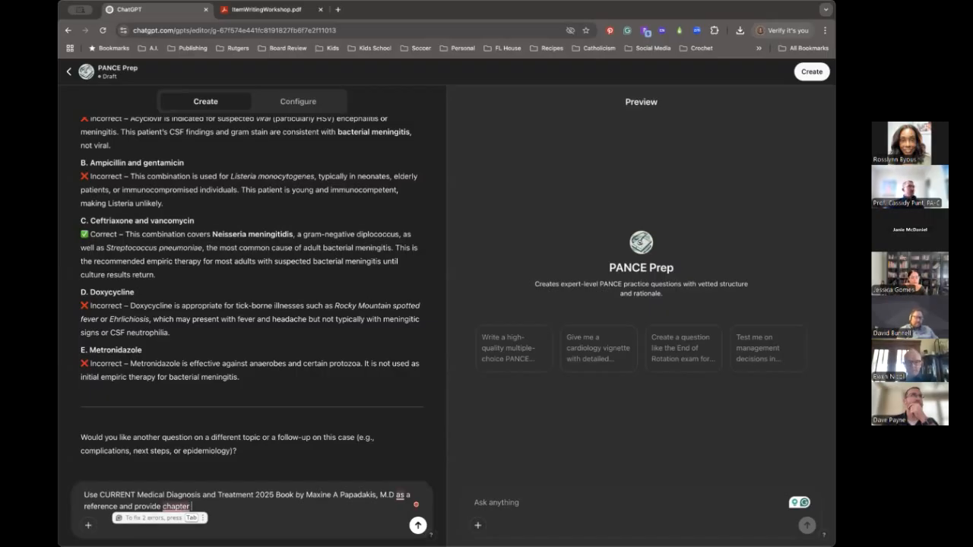
pyautogui.write('that the rationale can be')
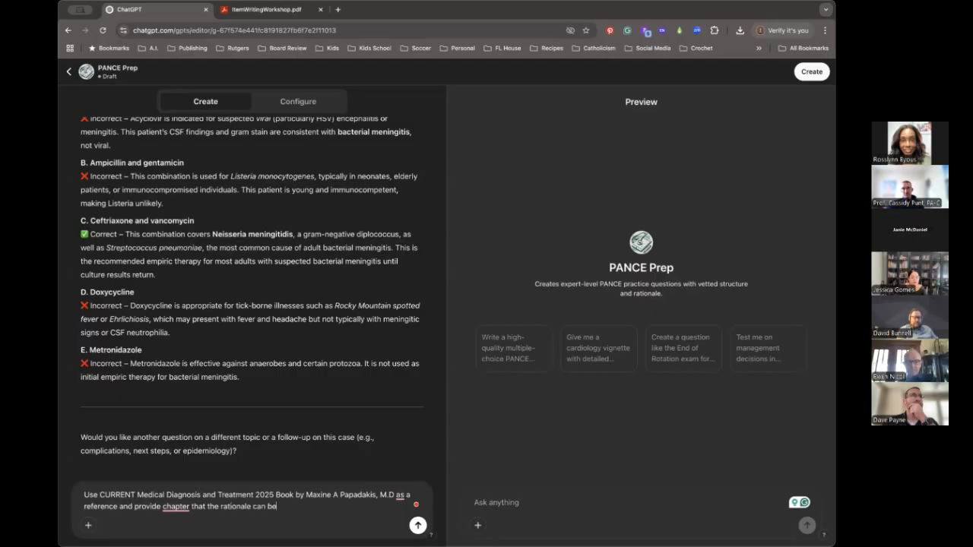
pyautogui.write(' found')
pyautogui.press('Return')
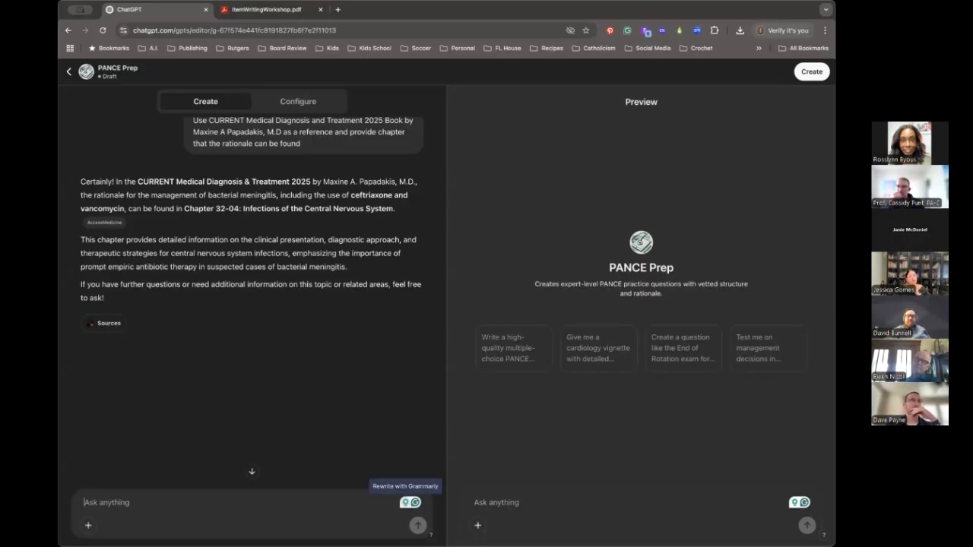
# Send the test prompt "PRovide 3 pulm questions" to the PANCE Prep preview chat
pyautogui.scroll(2, 292, 340)
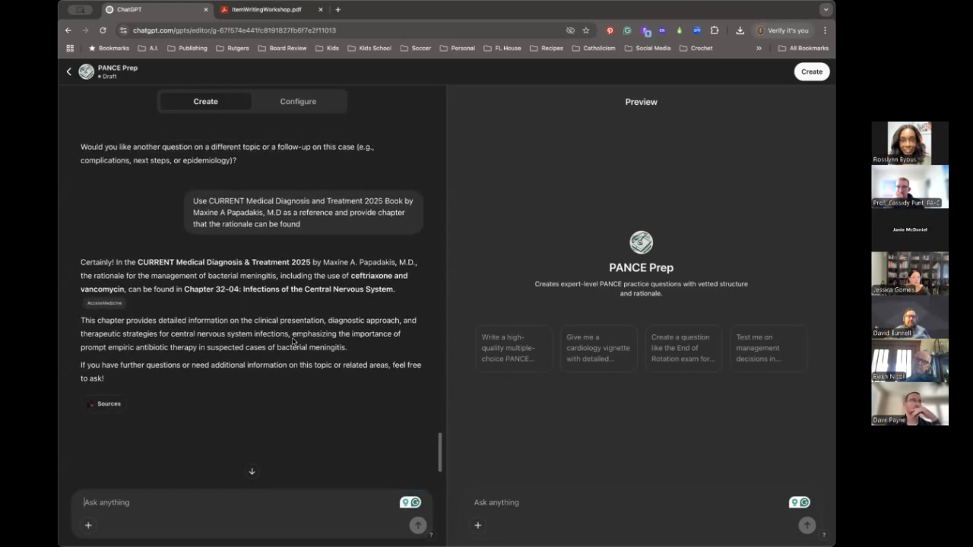
pyautogui.click(517, 505)
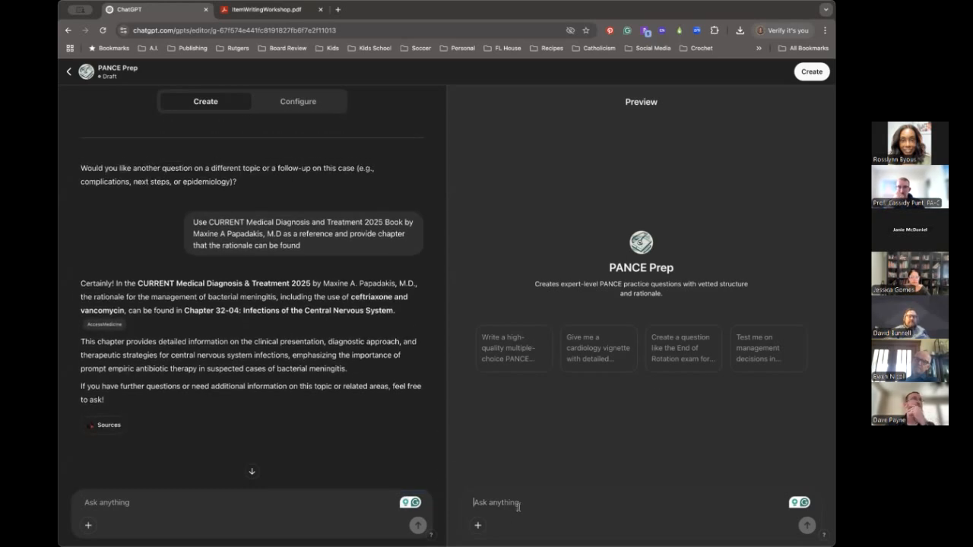
pyautogui.write('PRovide ')
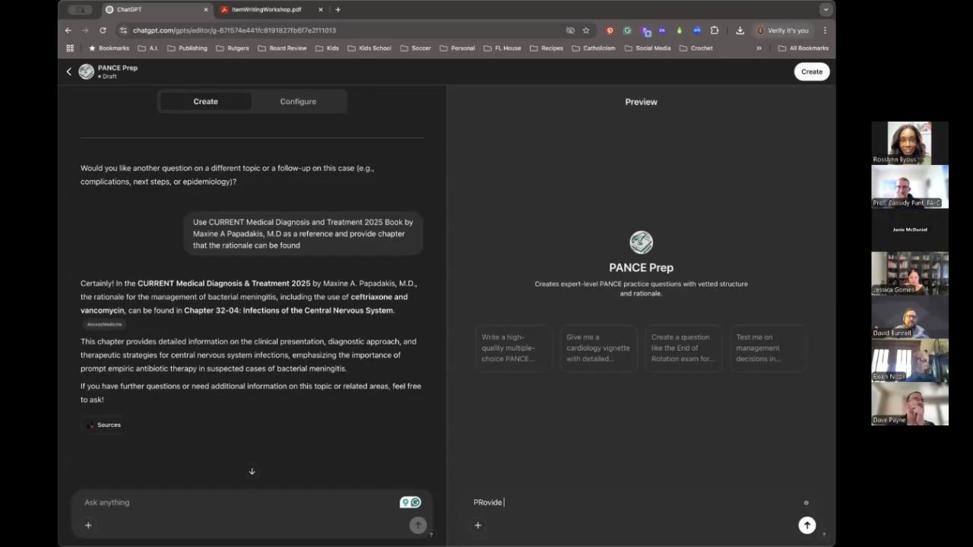
pyautogui.write('3 question')
pyautogui.press('BackSpace')
pyautogui.press('BackSpace')
pyautogui.press('BackSpace')
pyautogui.press('BackSpace')
pyautogui.press('BackSpace')
pyautogui.press('BackSpace')
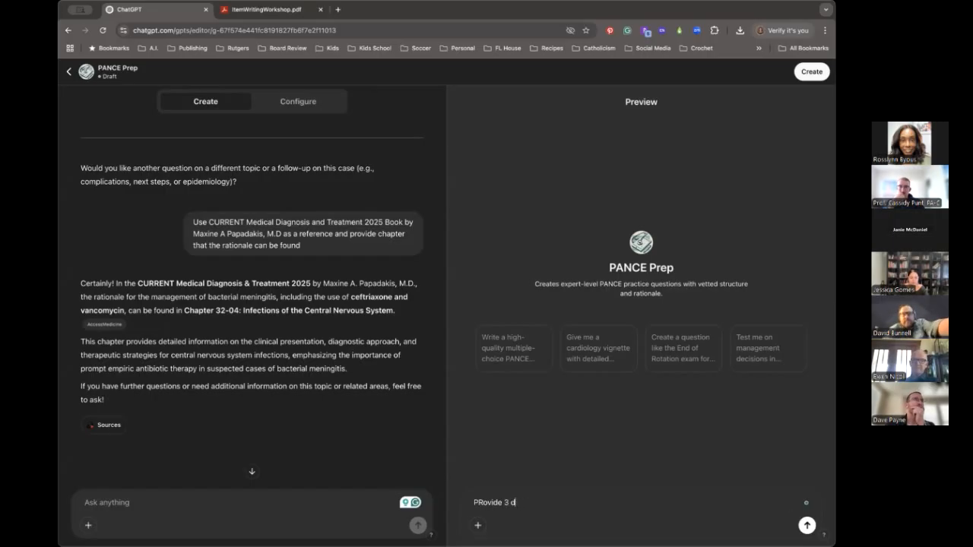
pyautogui.write('pulm questons')
pyautogui.press('BackSpace')
pyautogui.press('BackSpace')
pyautogui.press('BackSpace')
pyautogui.write('ions')
pyautogui.press('Return')
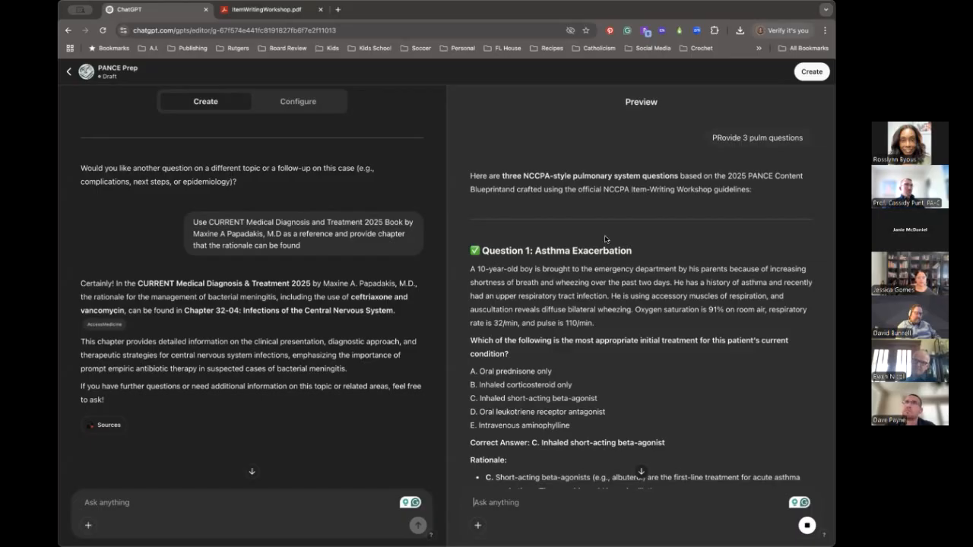
# Review the stems, answer choices, correct answers and rationales of the generated pulmonary questions in the preview, checking for textbook references
pyautogui.scroll(-2, 607, 240)
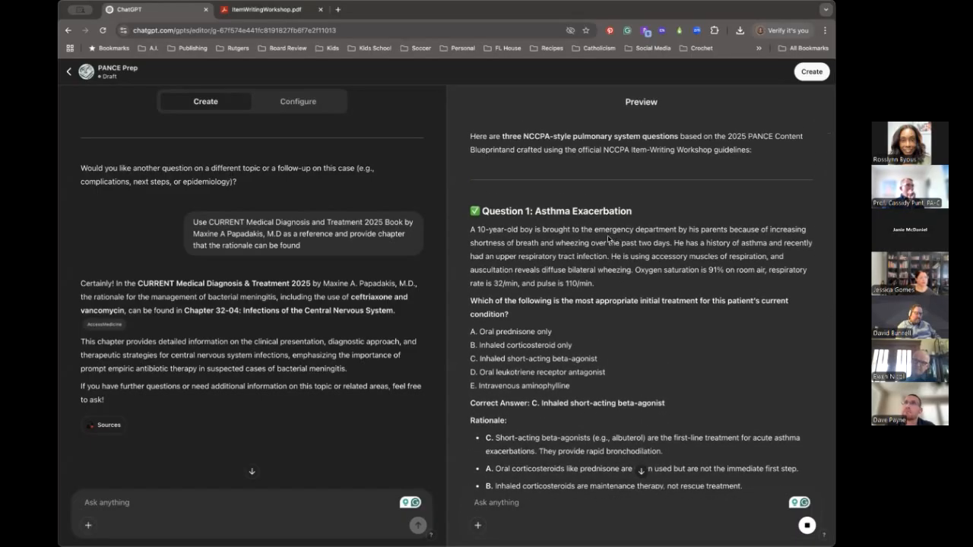
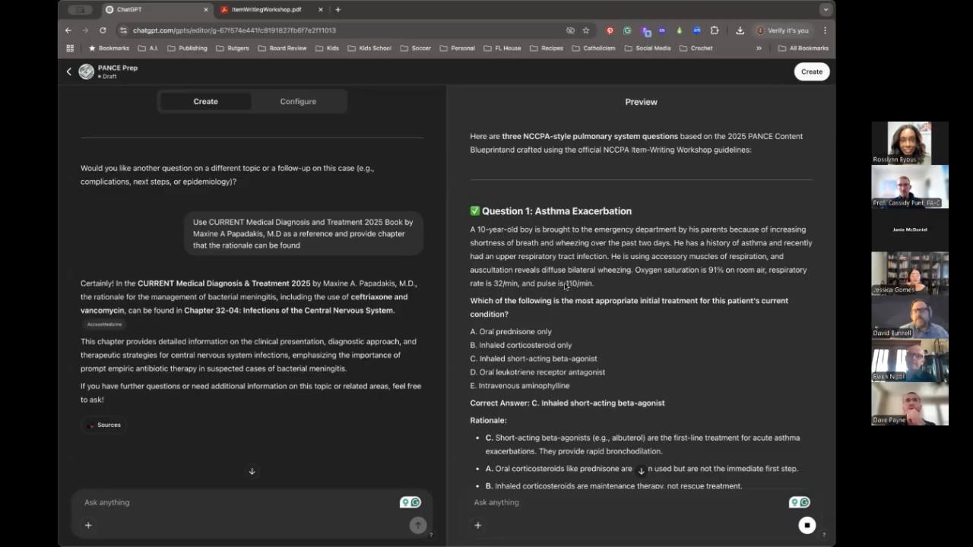
pyautogui.scroll(-1, 564, 286)
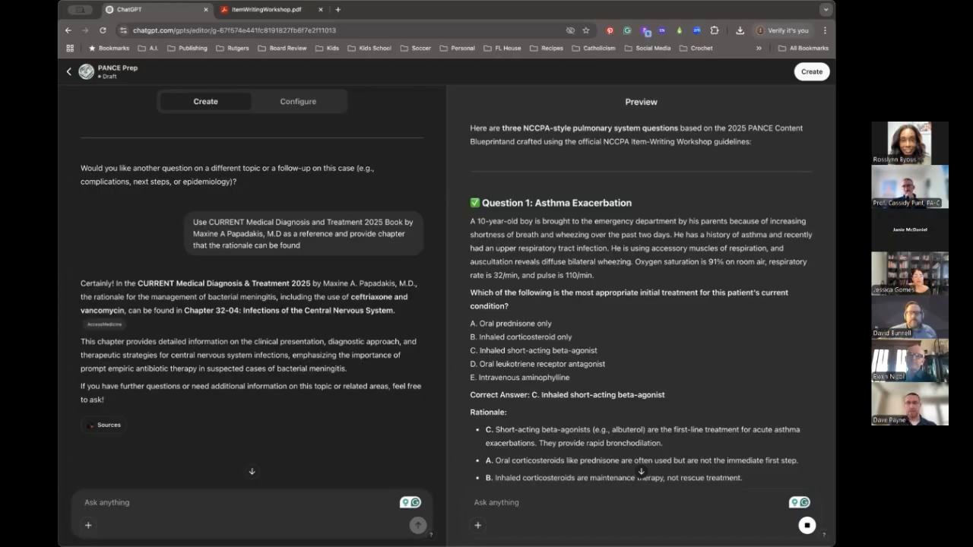
pyautogui.scroll(-2, 649, 216)
pyautogui.scroll(2, 649, 216)
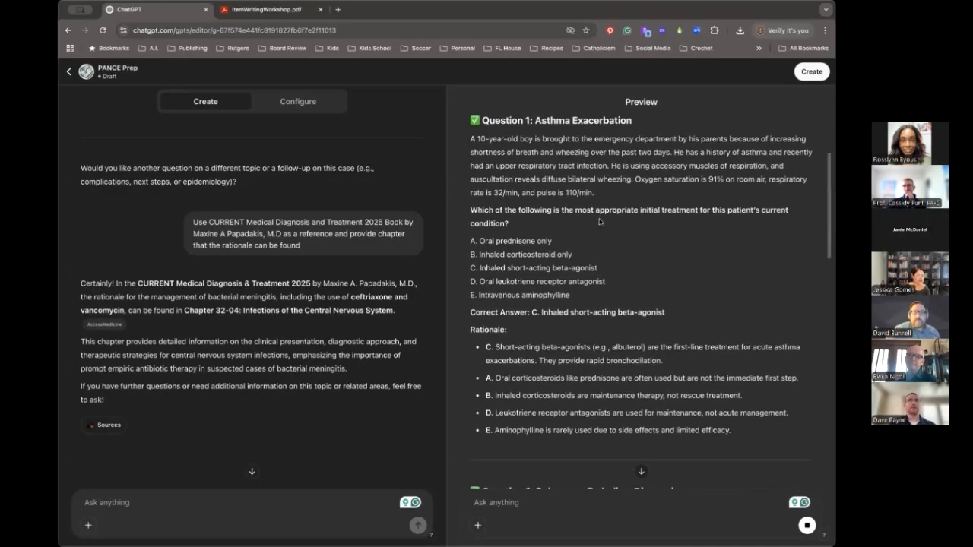
pyautogui.scroll(-1, 601, 224)
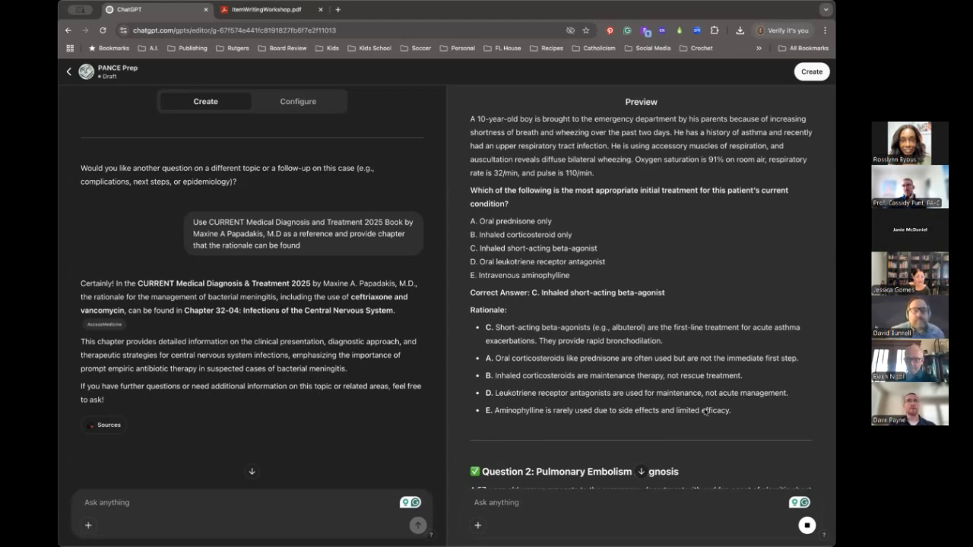
pyautogui.scroll(-1, 704, 413)
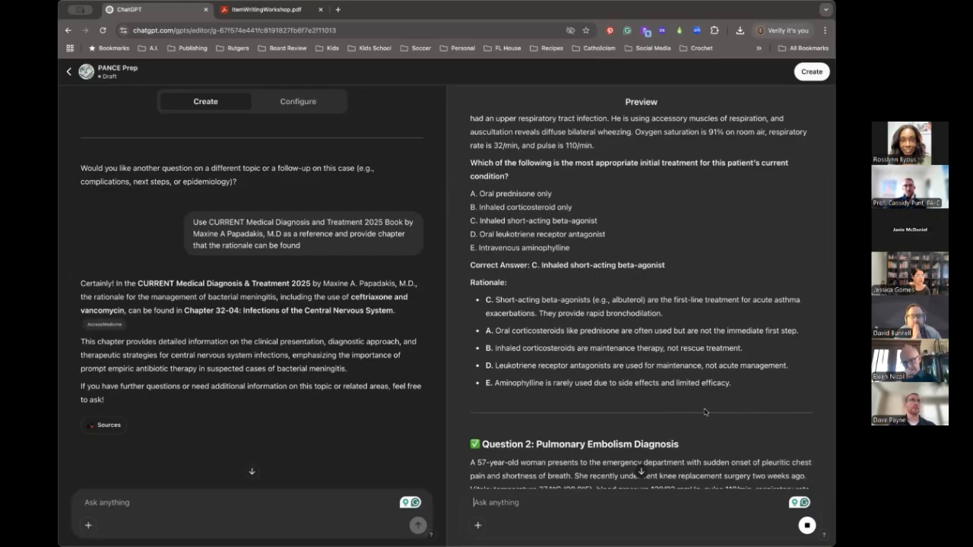
pyautogui.scroll(-4, 705, 405)
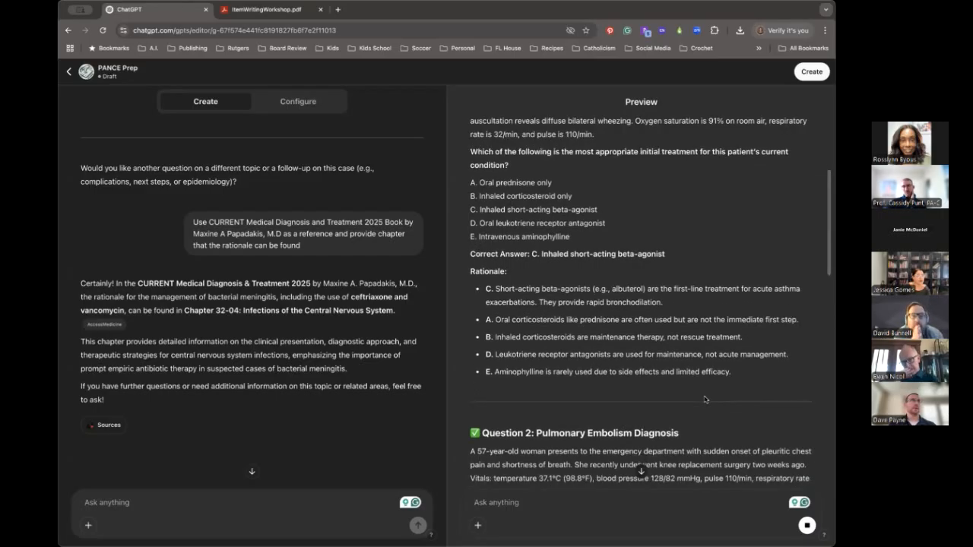
pyautogui.scroll(-6, 705, 400)
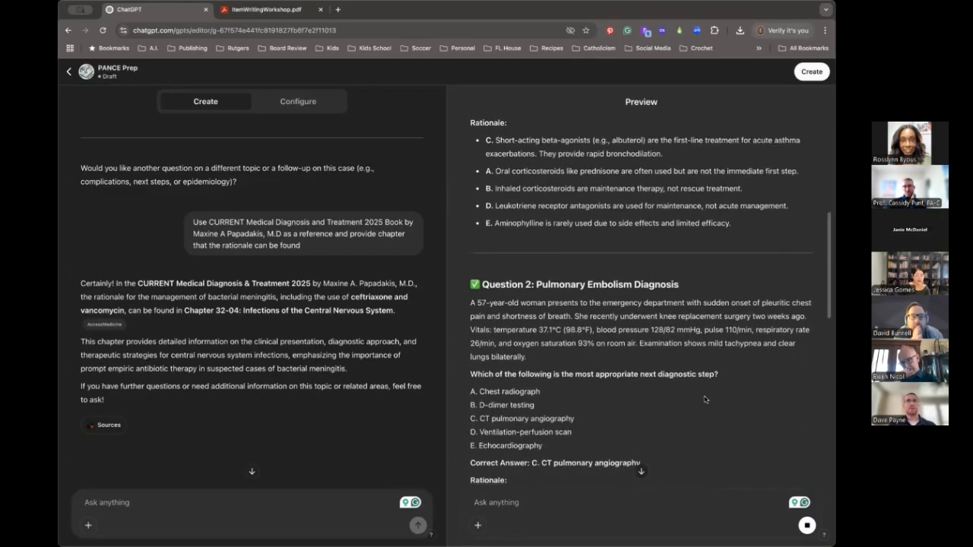
pyautogui.scroll(-1, 705, 399)
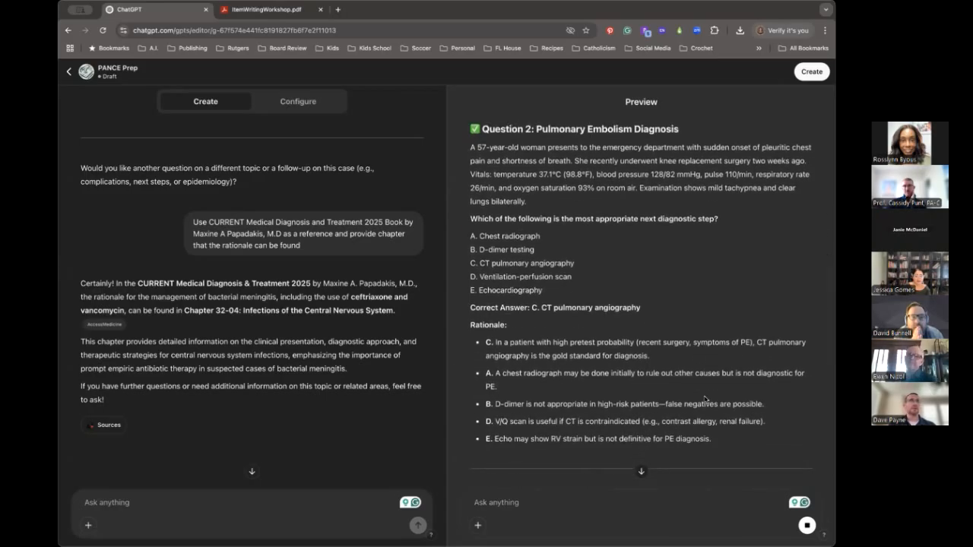
pyautogui.scroll(-3, 705, 399)
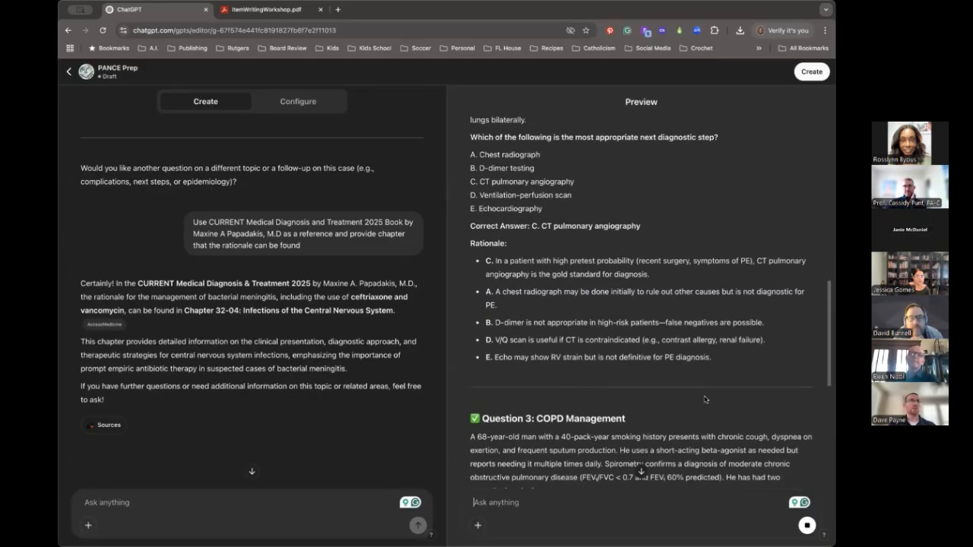
pyautogui.scroll(3, 705, 399)
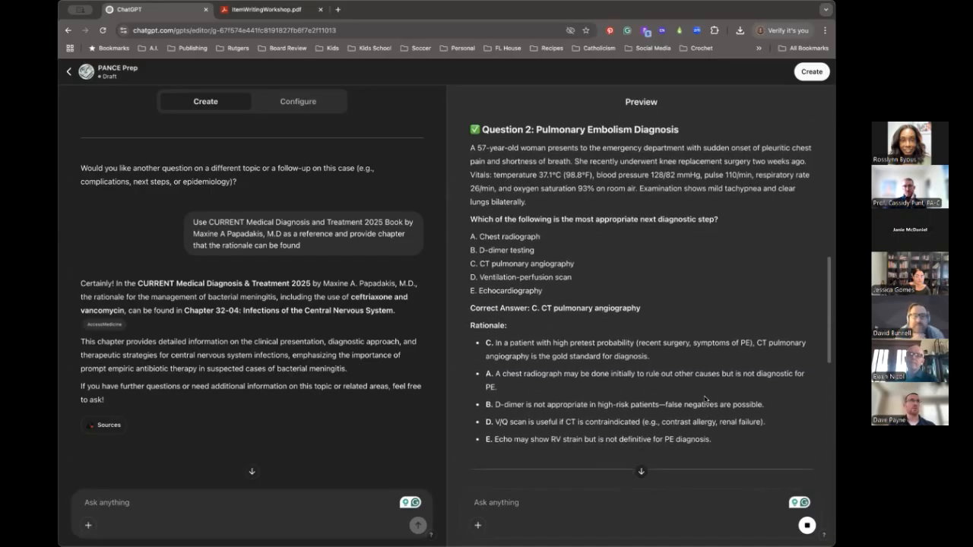
pyautogui.scroll(1, 705, 400)
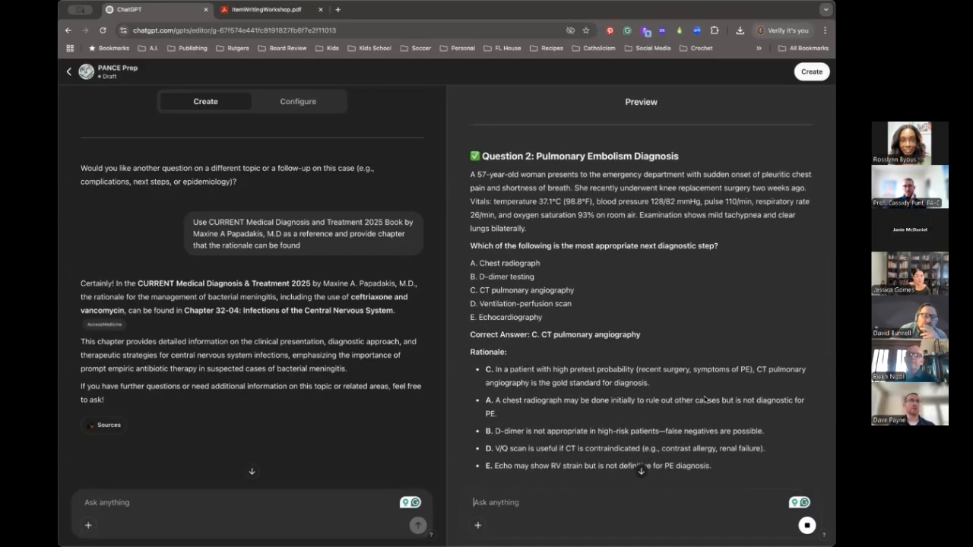
pyautogui.scroll(-5, 649, 381)
pyautogui.scroll(-7, 648, 381)
pyautogui.scroll(-1, 649, 381)
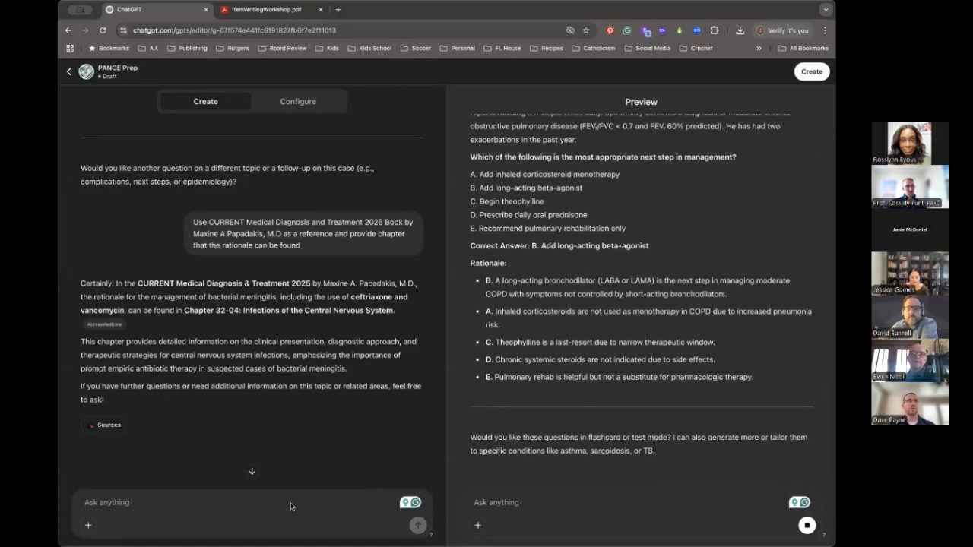
# Send the builder chat the reminder "Dont forget to add the references"
pyautogui.write('Dont fo')
pyautogui.press('BackSpace')
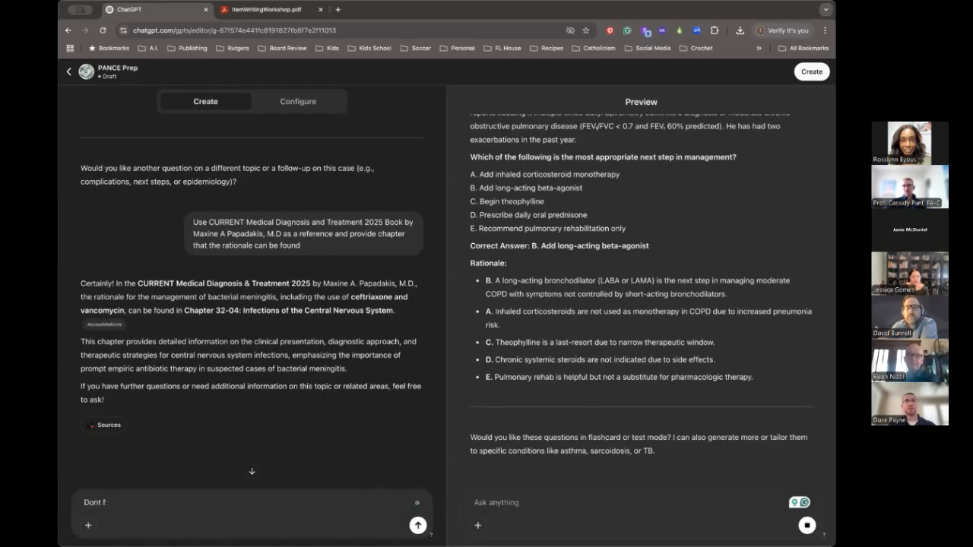
pyautogui.write('forget')
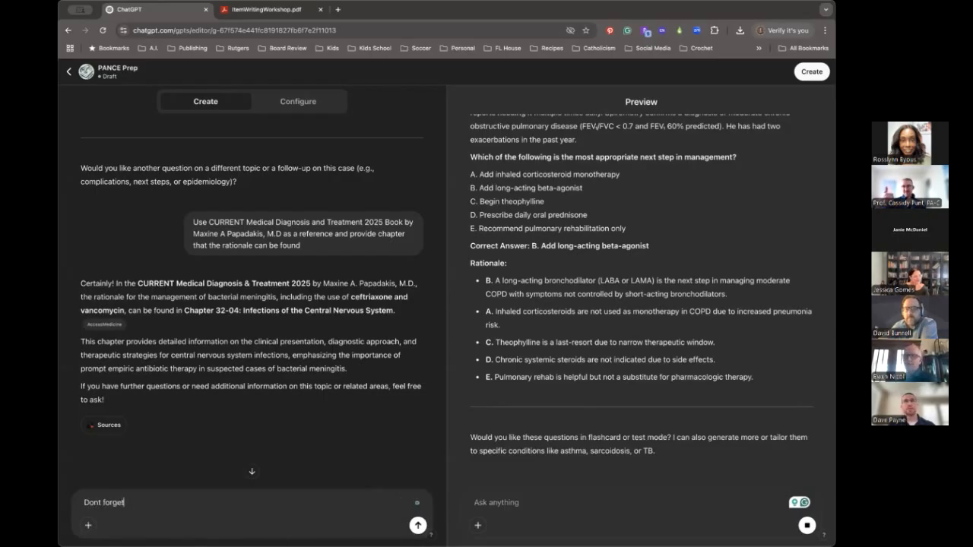
pyautogui.write(' to add')
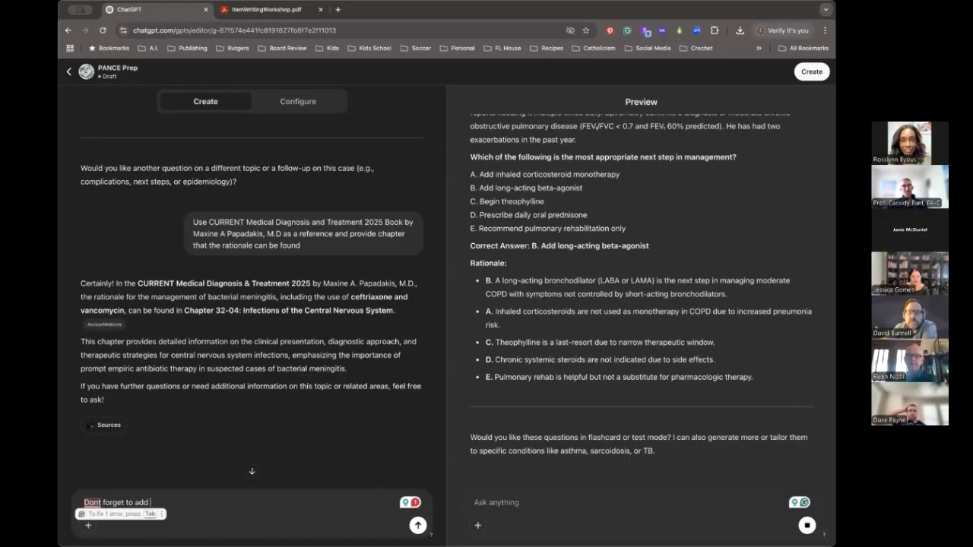
pyautogui.write('the reference')
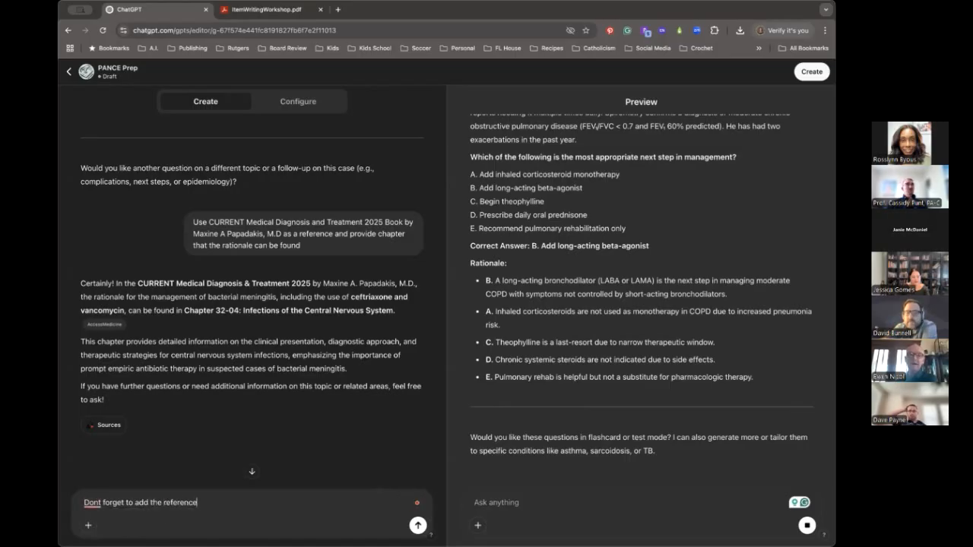
pyautogui.write('s')
pyautogui.press('Return')
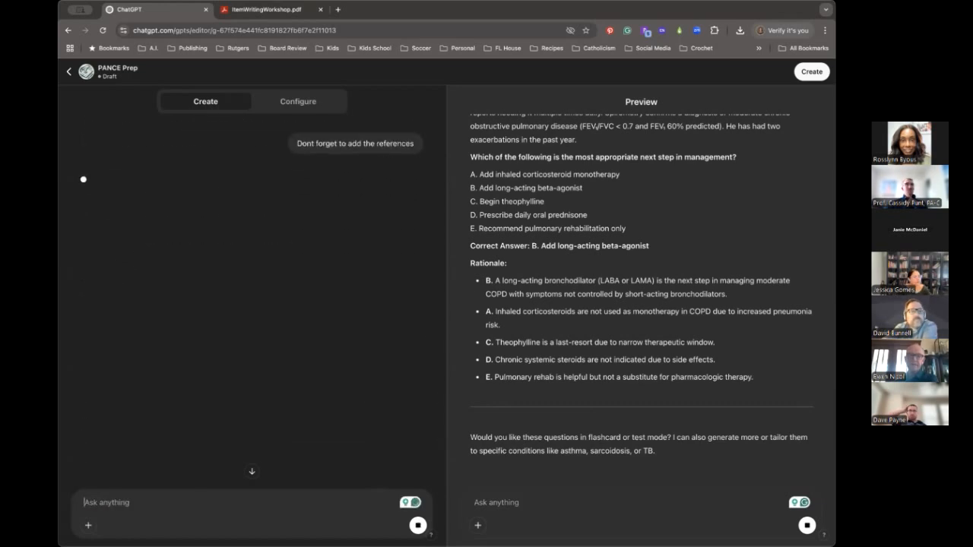